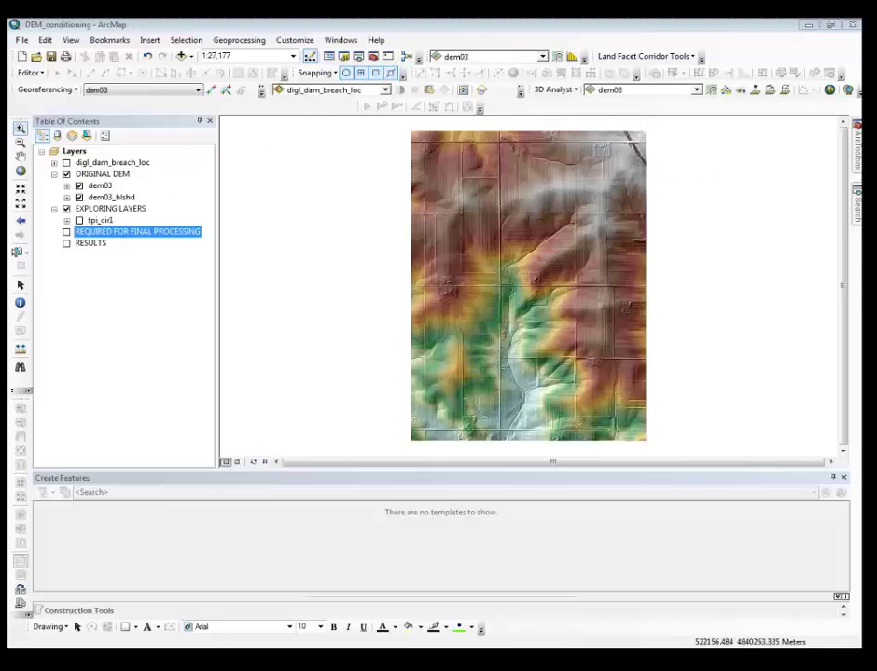
# Run Raster to Point on dem03 to create the rastert_dem033 point layer.
pyautogui.moveTo(856, 144)
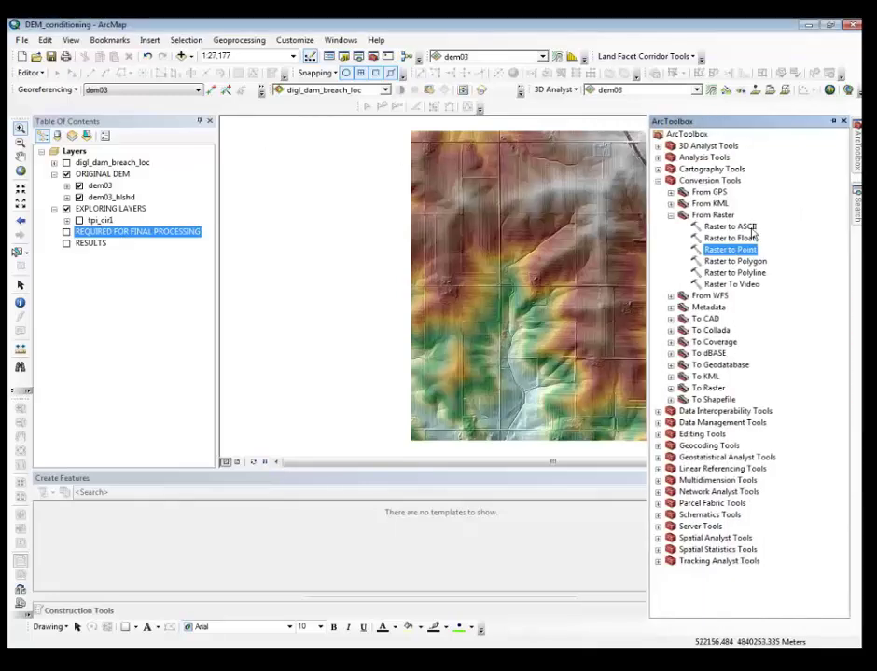
pyautogui.click(741, 250)
pyautogui.doubleClick(730, 250)
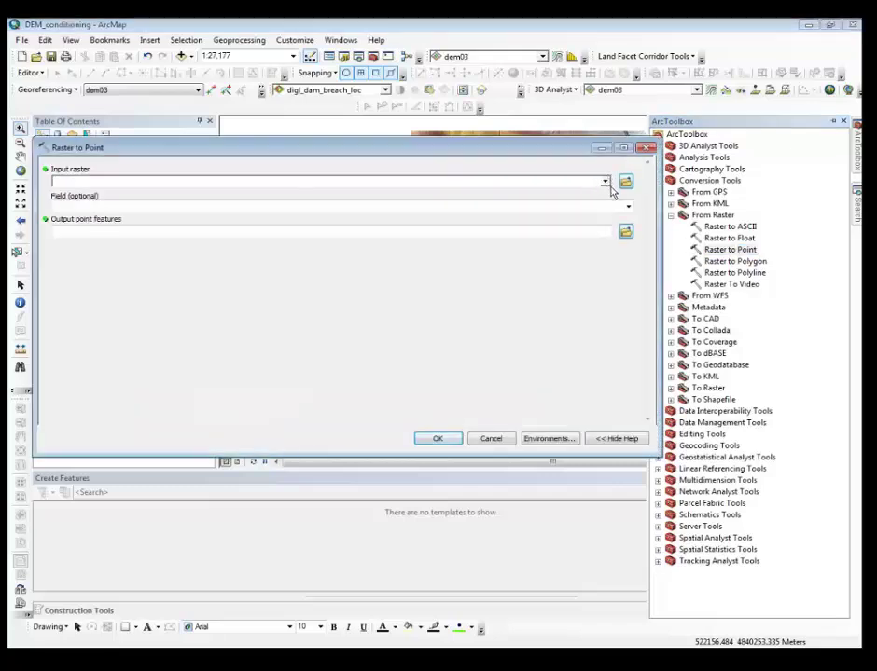
pyautogui.click(605, 182)
pyautogui.click(110, 205)
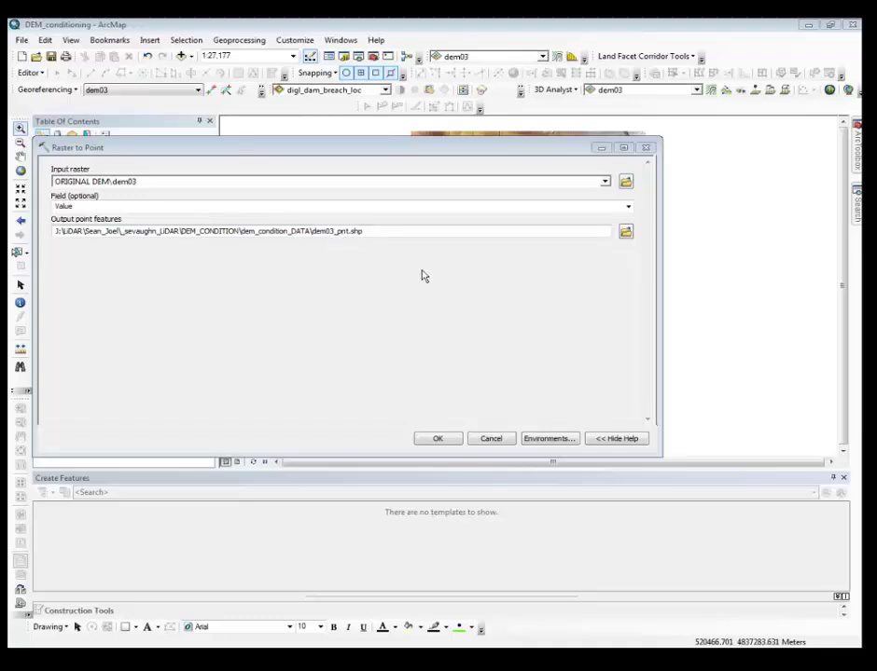
pyautogui.click(437, 438)
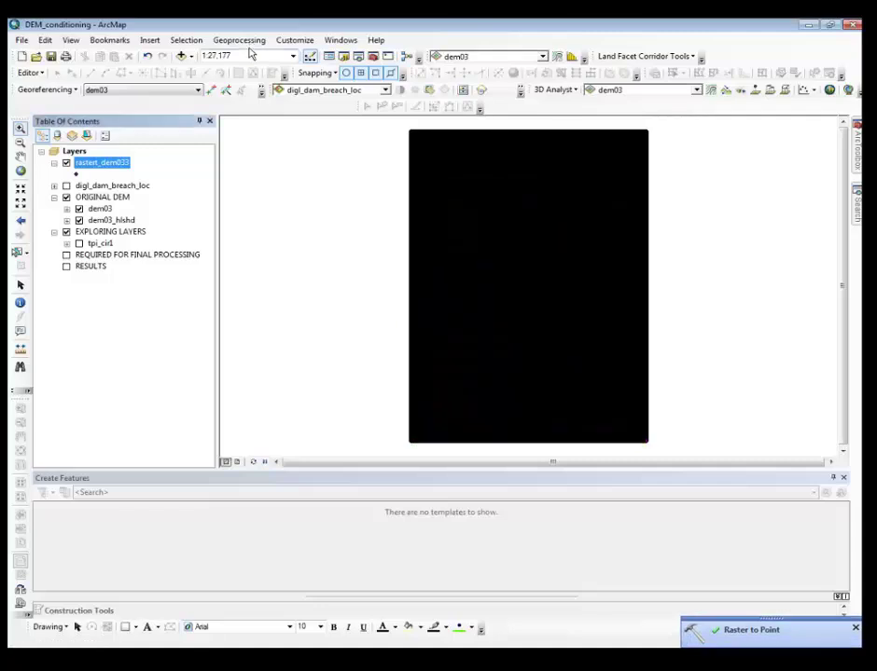
# Check the Raster to Point run in Geoprocessing Results, then hide the rastert_dem033 layer.
pyautogui.click(239, 40)
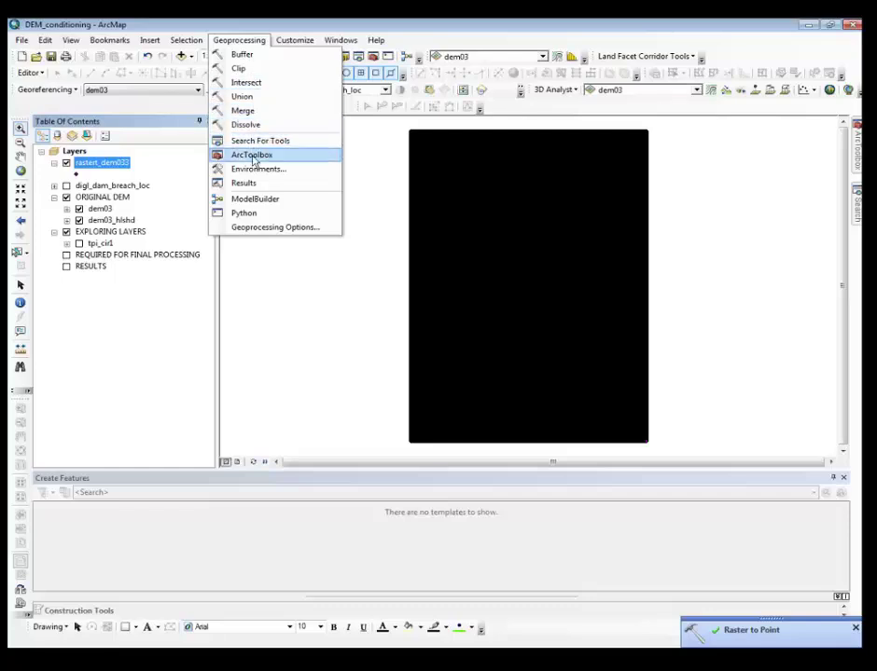
pyautogui.click(247, 185)
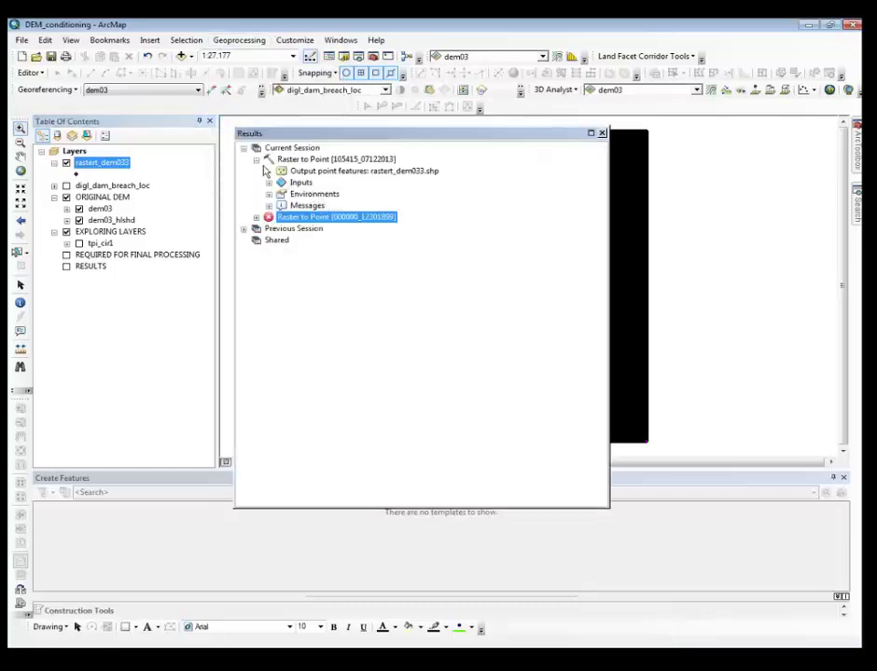
pyautogui.click(602, 133)
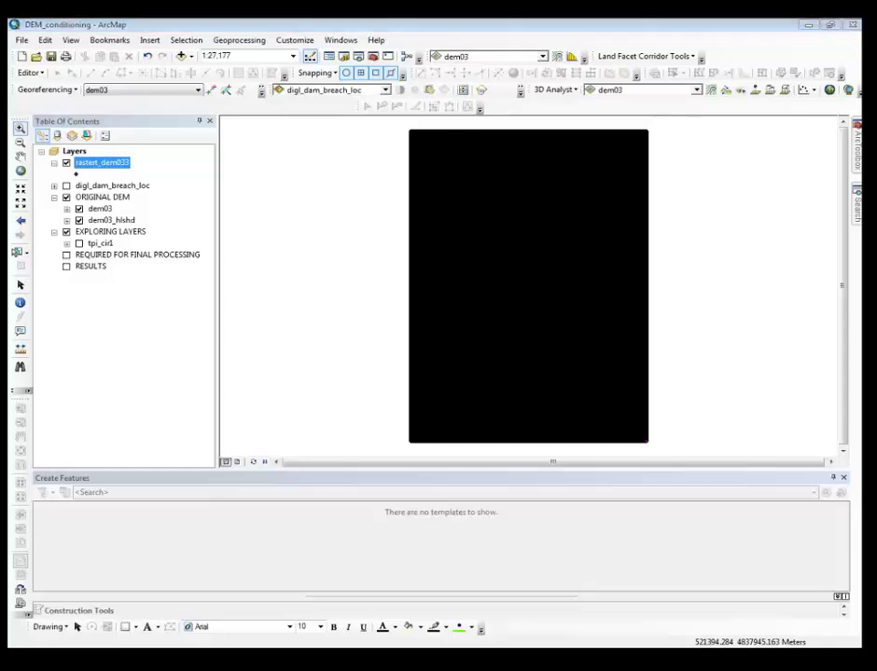
pyautogui.click(66, 164)
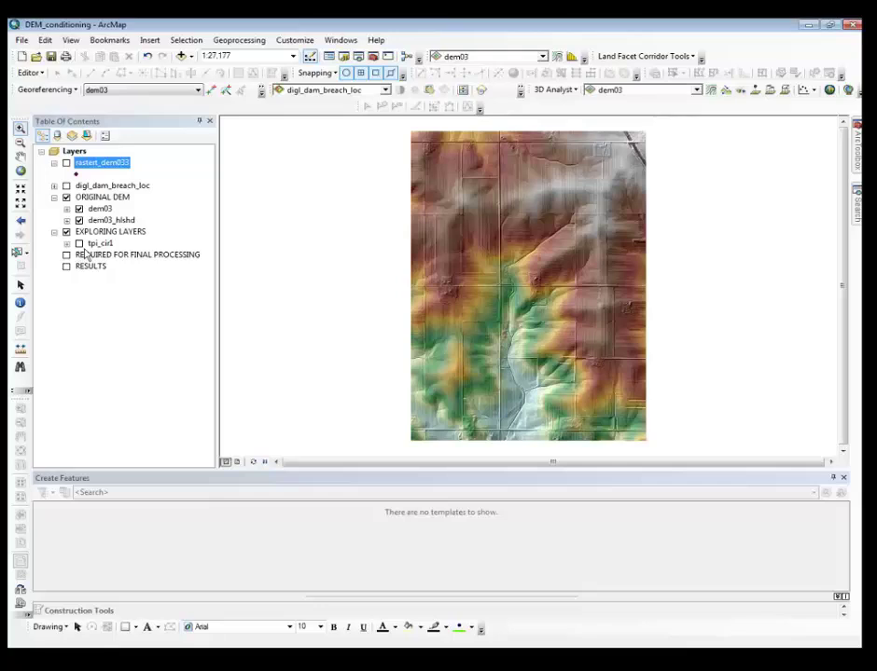
# Turn on tpi_cir1 and digl_dam_breach_loc, hide ORIGINAL DEM, and zoom into the breach area.
pyautogui.click(79, 244)
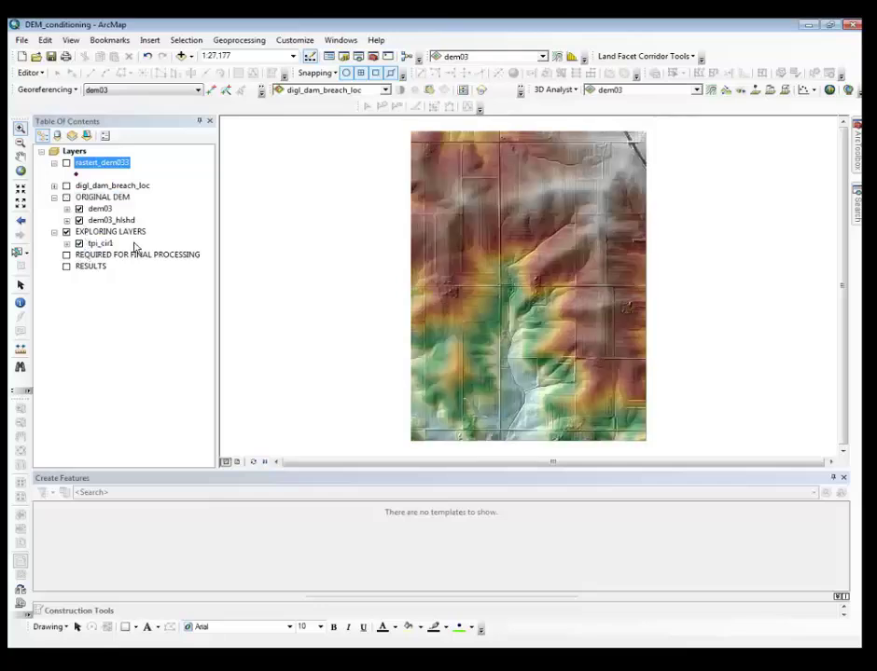
pyautogui.click(67, 197)
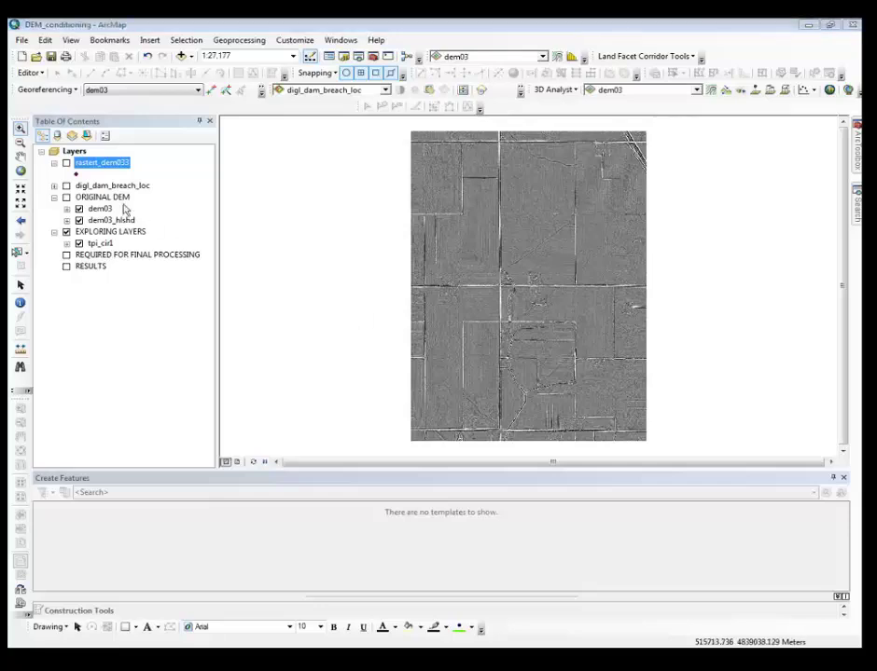
pyautogui.click(66, 185)
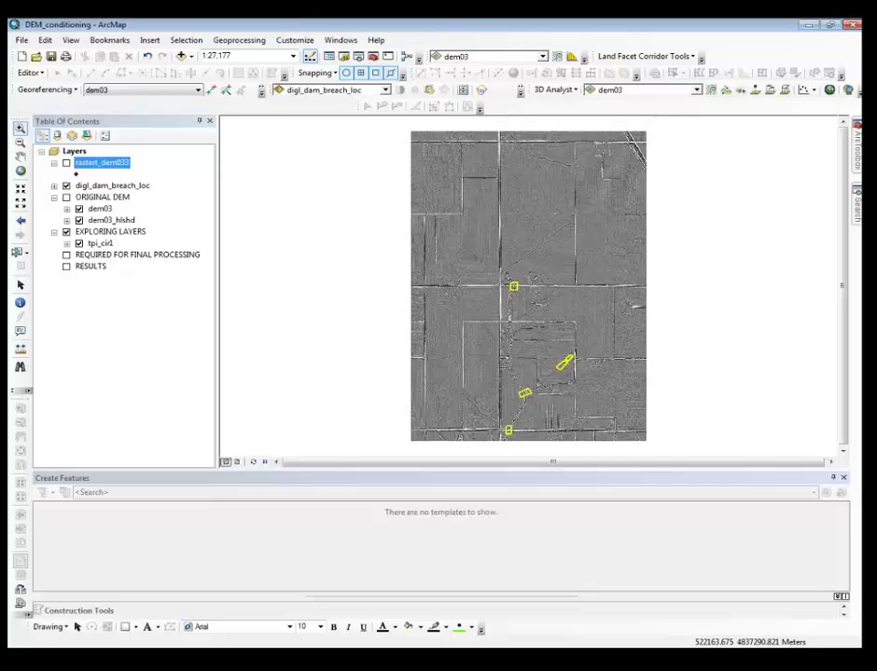
pyautogui.scroll(-1, 539, 430)
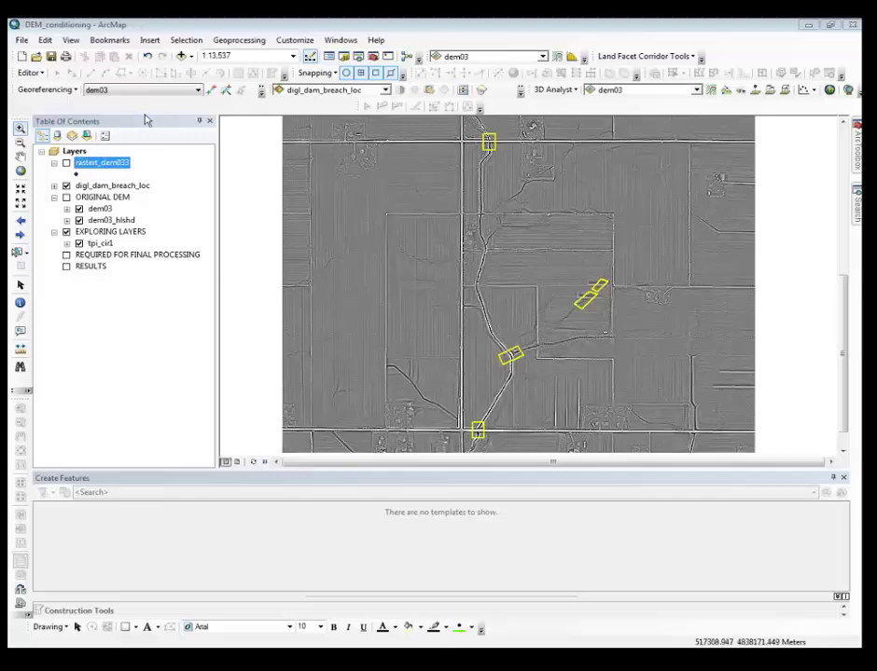
# Move rastert_dem033 into the REQUIRED FOR FINAL PROCESSING group.
pyautogui.click(97, 260)
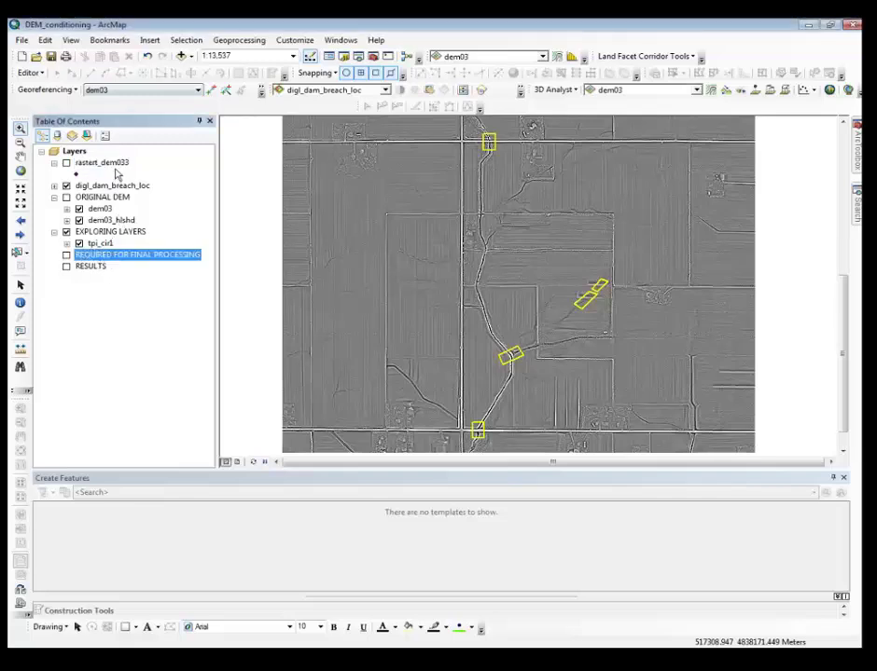
pyautogui.moveTo(117, 174); pyautogui.dragTo(118, 261)
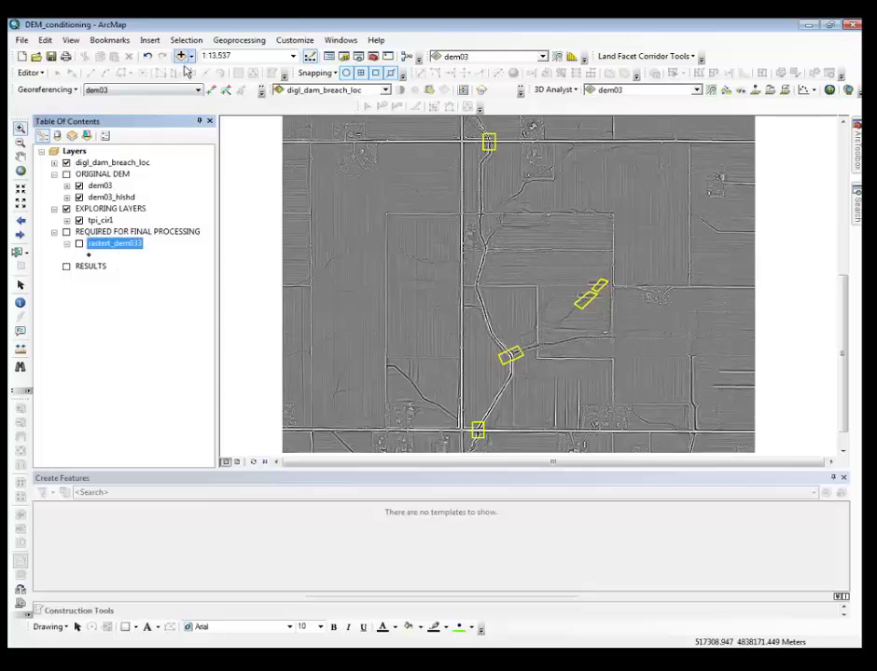
pyautogui.press('Up')
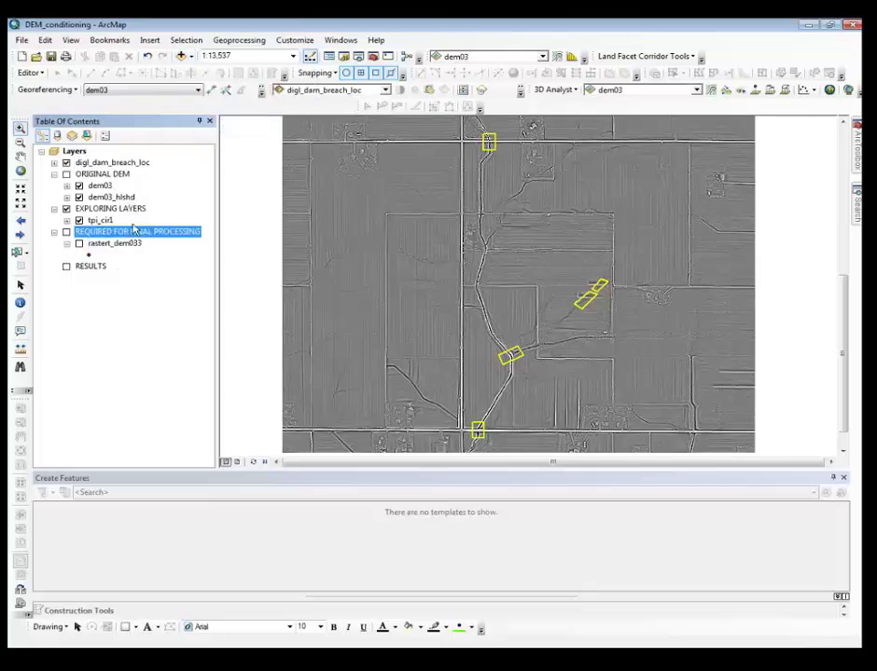
# Add the Boundary and contours_2ft layers and place them in REQUIRED FOR FINAL PROCESSING.
pyautogui.click(181, 56)
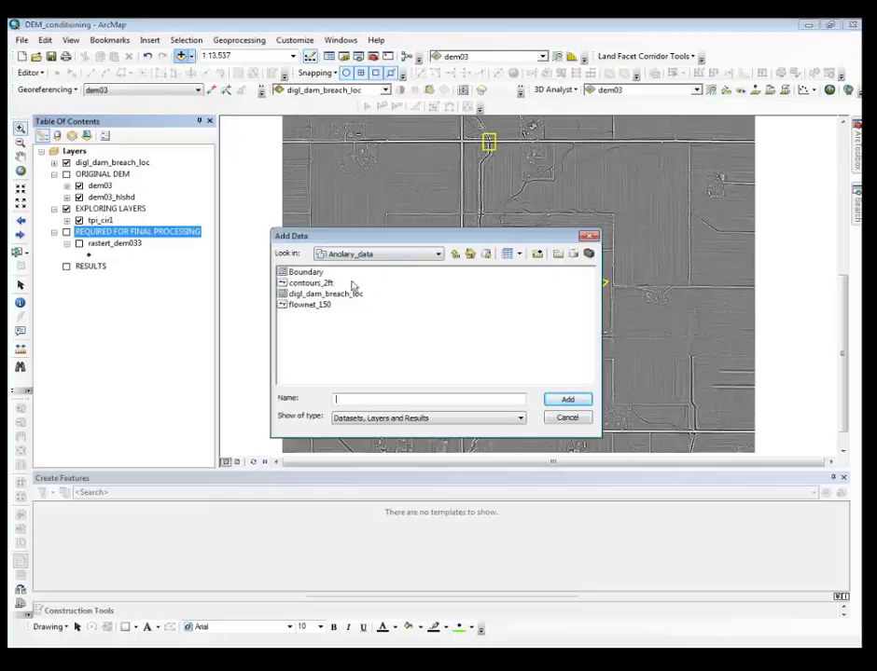
pyautogui.click(322, 286)
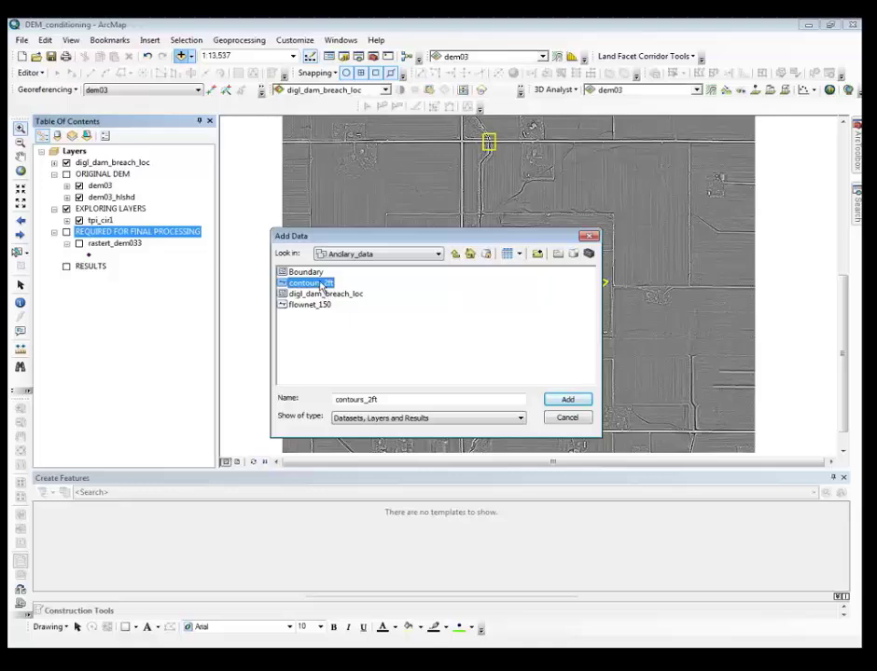
pyautogui.press('Up')
pyautogui.keyDown('shift'); pyautogui.click(318, 285); pyautogui.keyUp('shift')
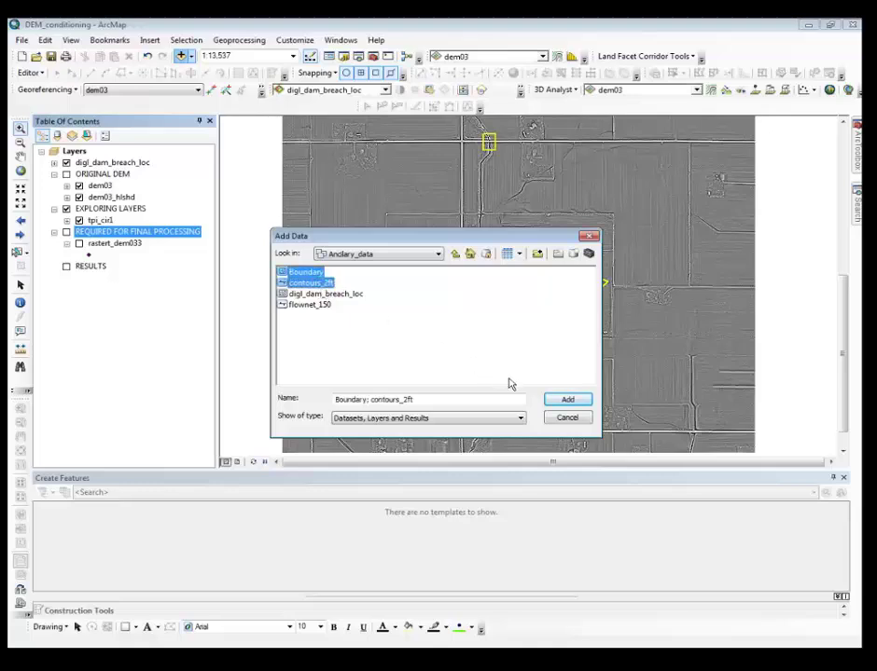
pyautogui.click(565, 401)
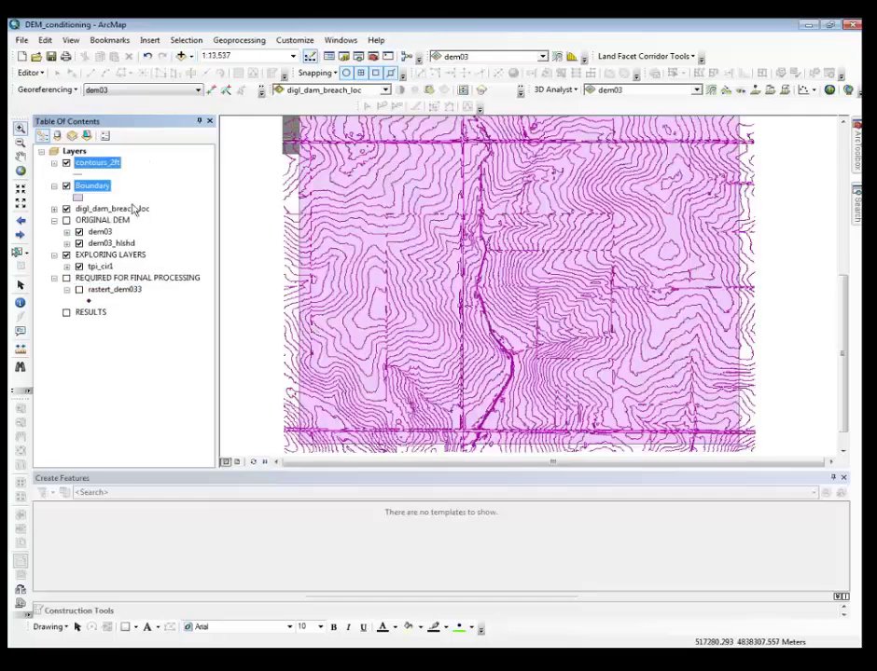
pyautogui.moveTo(112, 186); pyautogui.dragTo(113, 281)
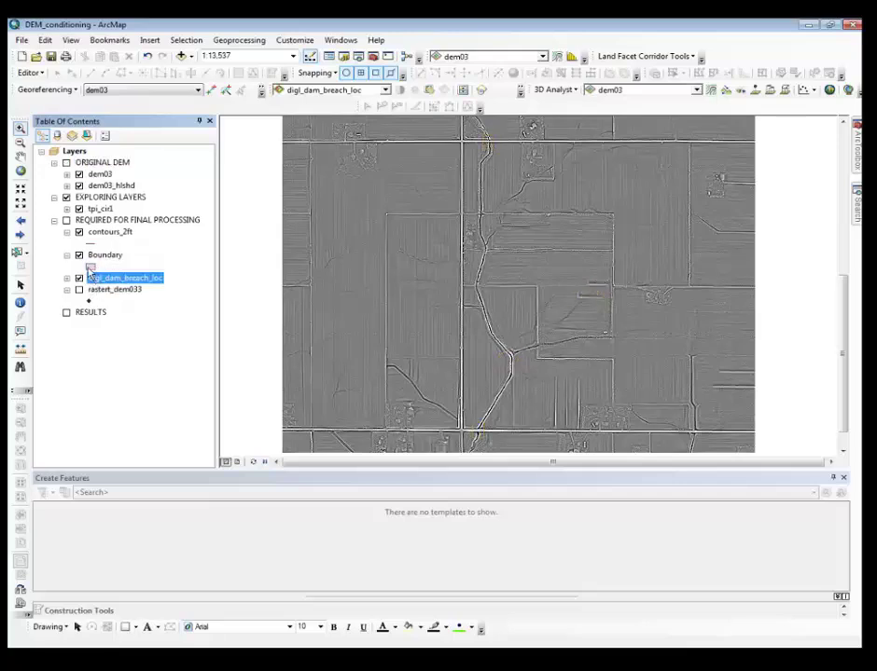
# Give the Boundary layer a Hollow fill symbol.
pyautogui.click(91, 266)
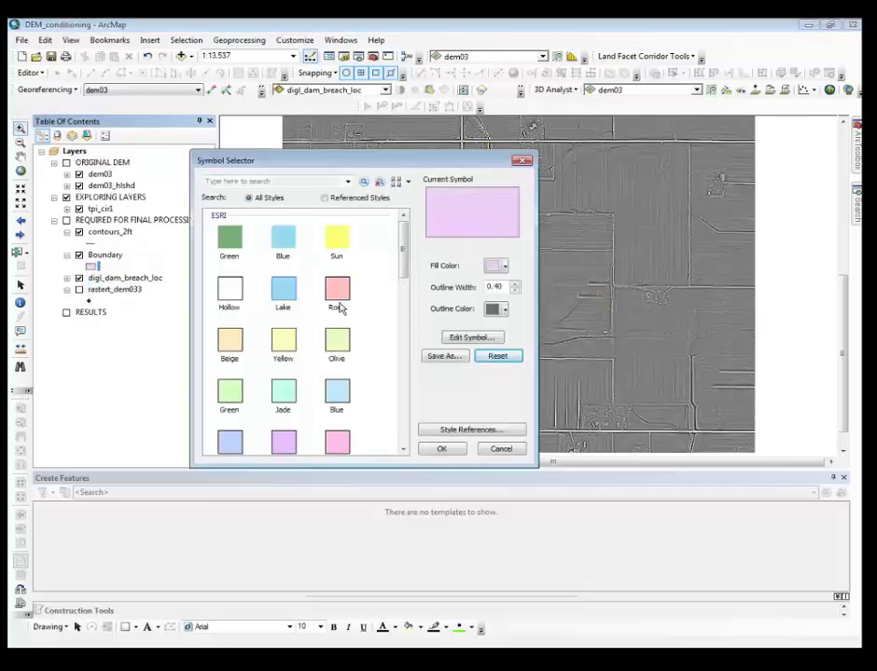
pyautogui.click(231, 294)
pyautogui.click(442, 451)
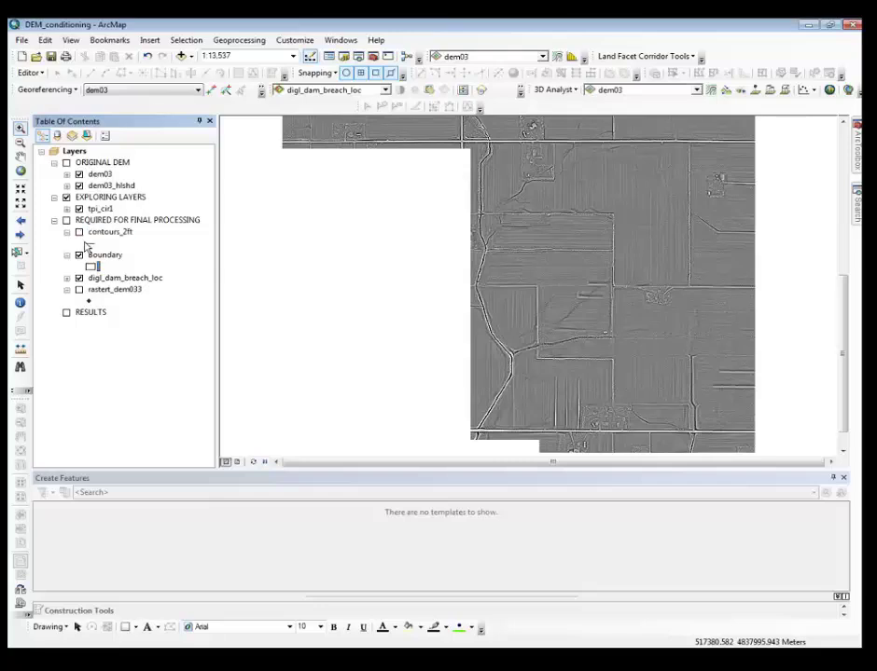
# Hide the Boundary layer and collapse its legend.
pyautogui.click(102, 254)
pyautogui.click(79, 254)
pyautogui.click(66, 255)
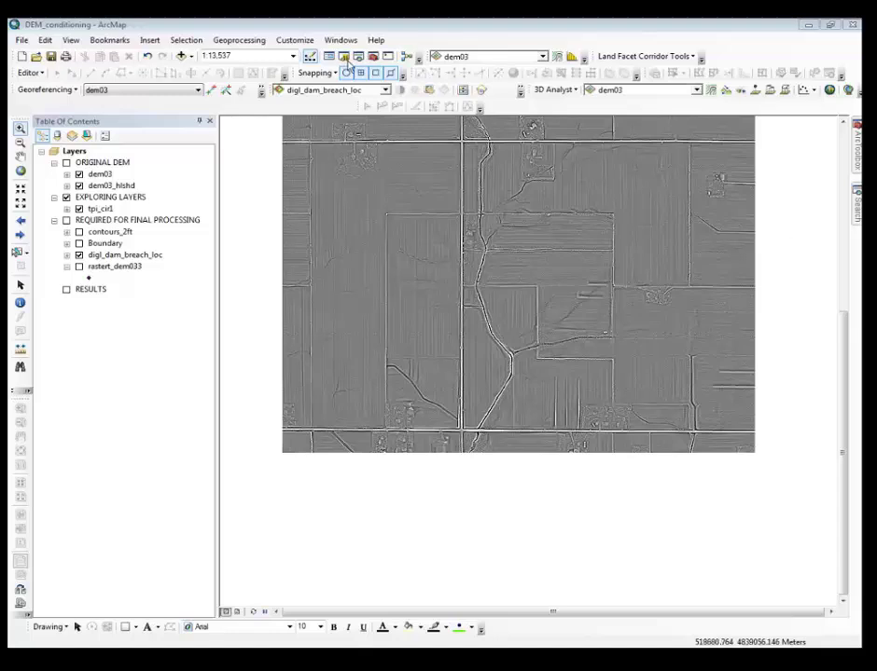
# In Catalog, create the dam_breaks polyline shapefile in dem_condition_DATA using NAD_1983_UTM_Zone_15N.
pyautogui.click(345, 57)
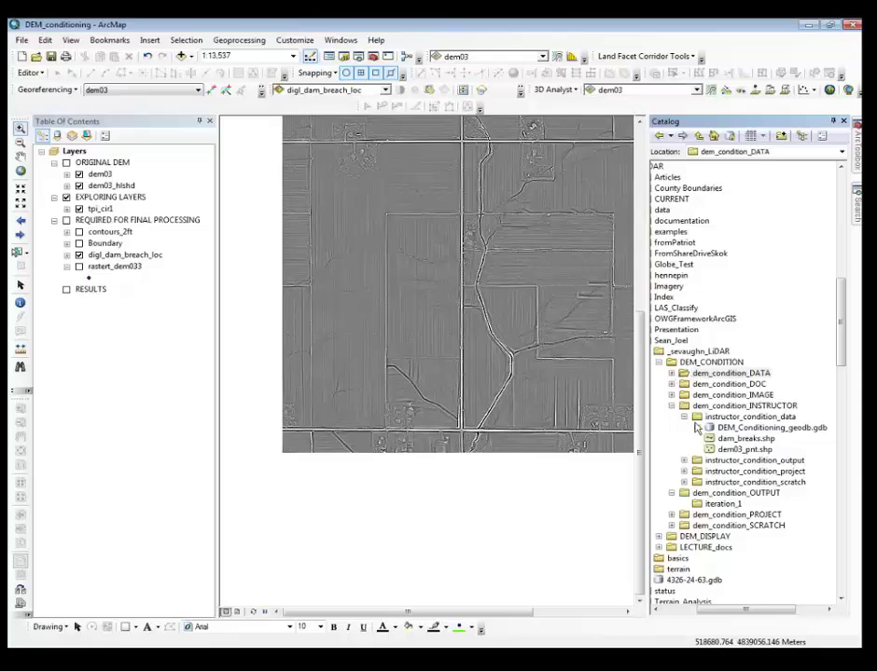
pyautogui.doubleClick(730, 373)
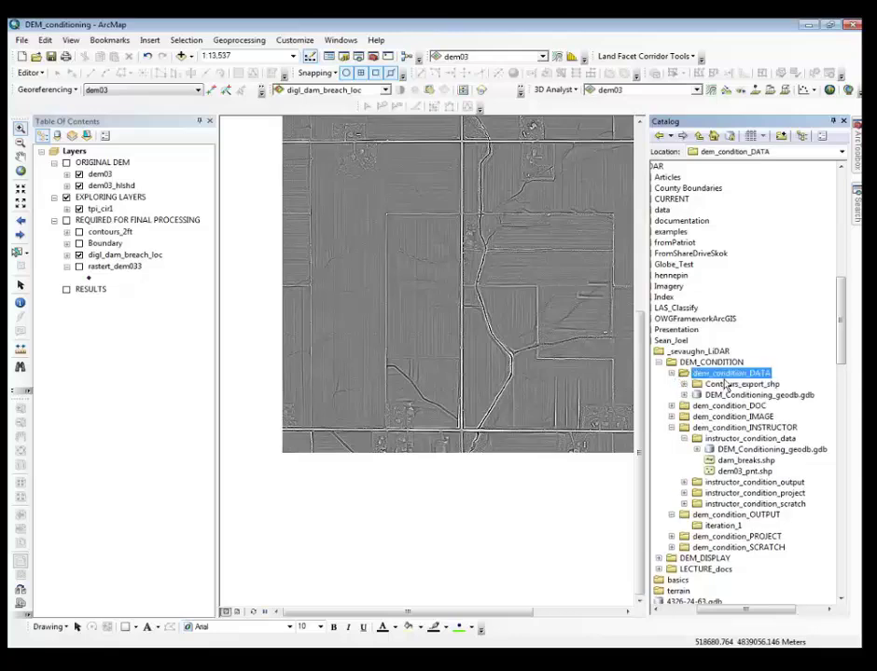
pyautogui.rightClick(720, 374)
pyautogui.moveTo(756, 459)
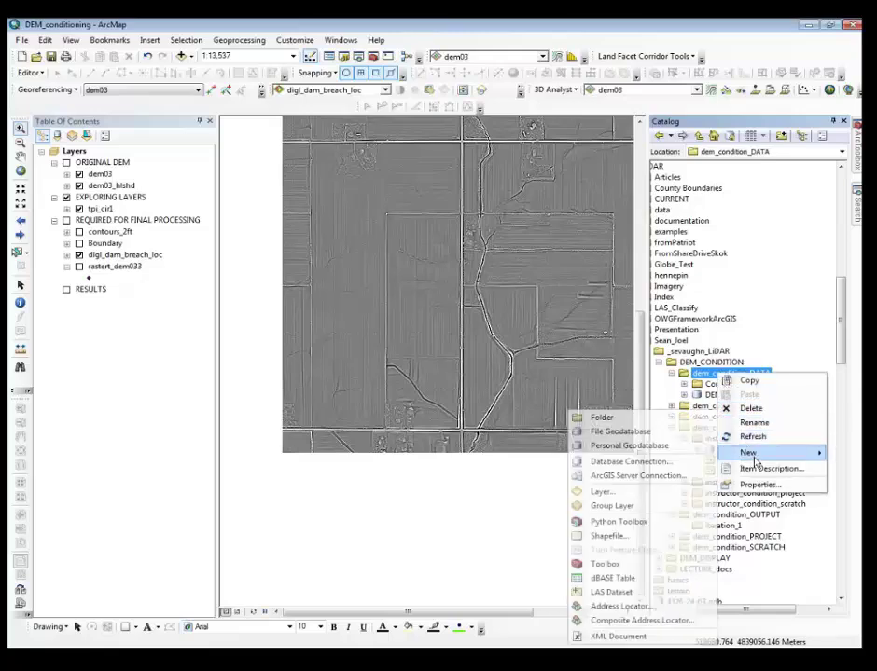
pyautogui.click(656, 540)
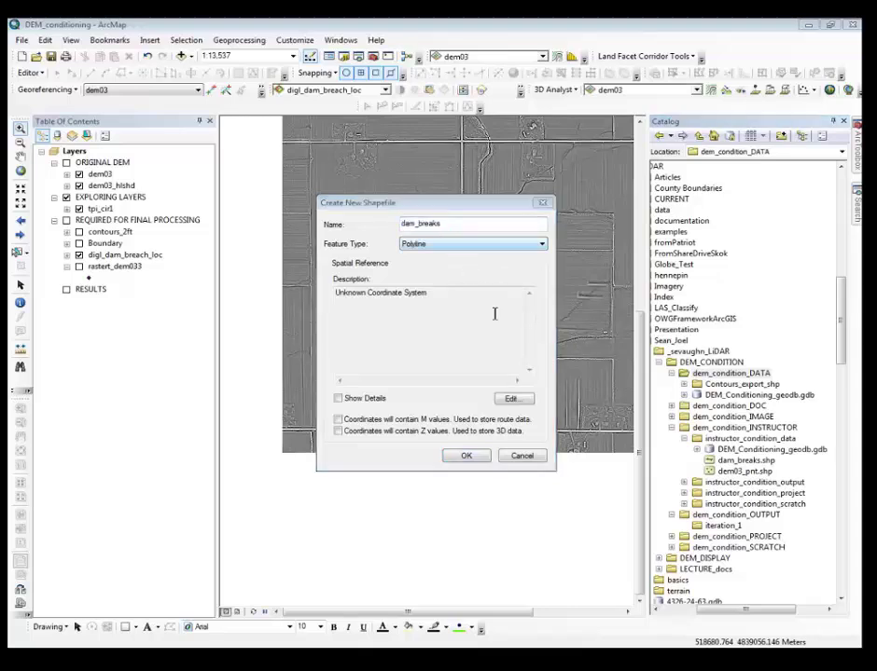
pyautogui.click(510, 398)
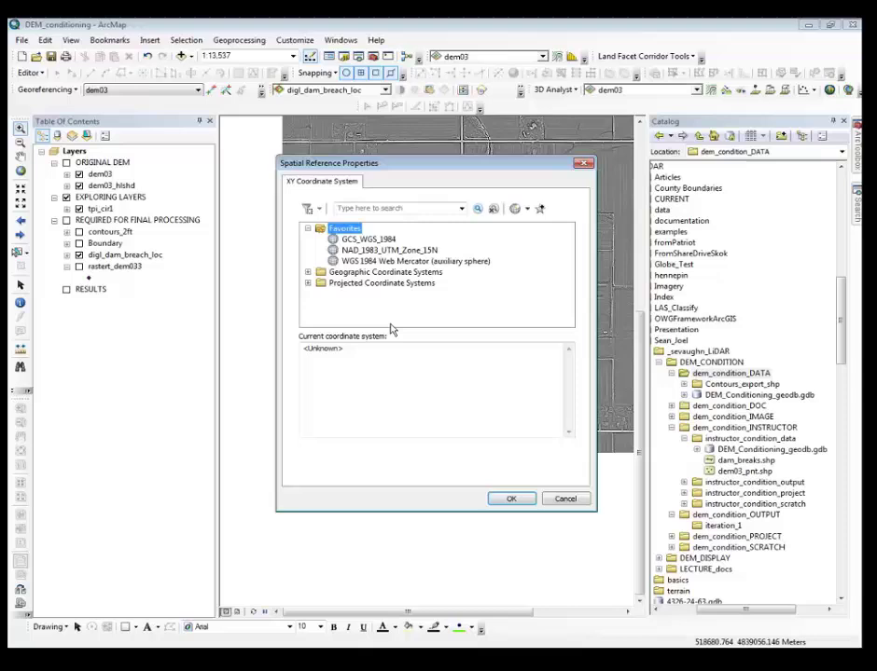
pyautogui.click(385, 250)
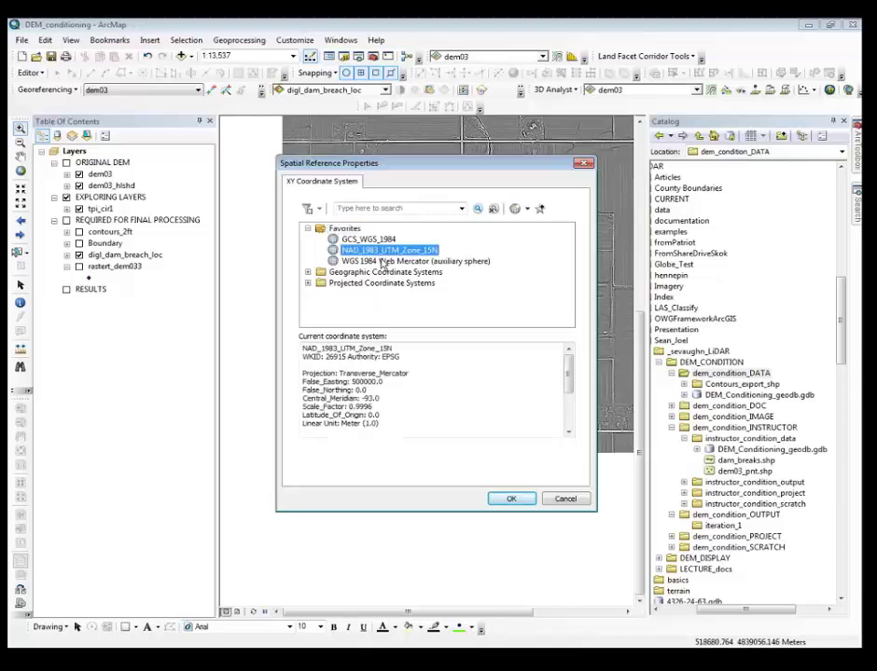
pyautogui.click(522, 507)
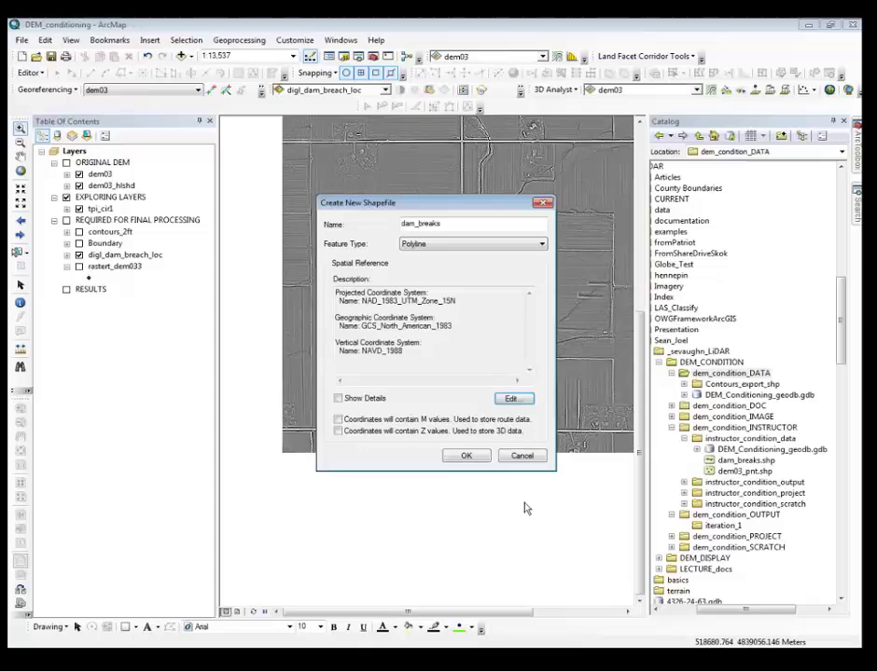
pyautogui.click(482, 465)
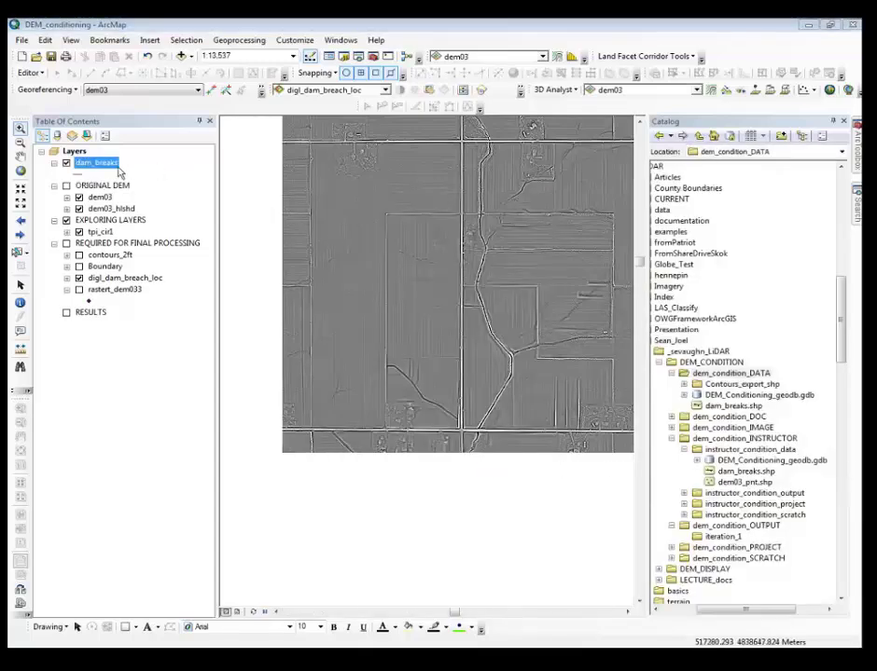
# Put dam_breaks in REQUIRED FOR FINAL PROCESSING, move EXPLORING LAYERS below it, and zoom to the southern breach box.
pyautogui.moveTo(118, 175); pyautogui.dragTo(99, 278)
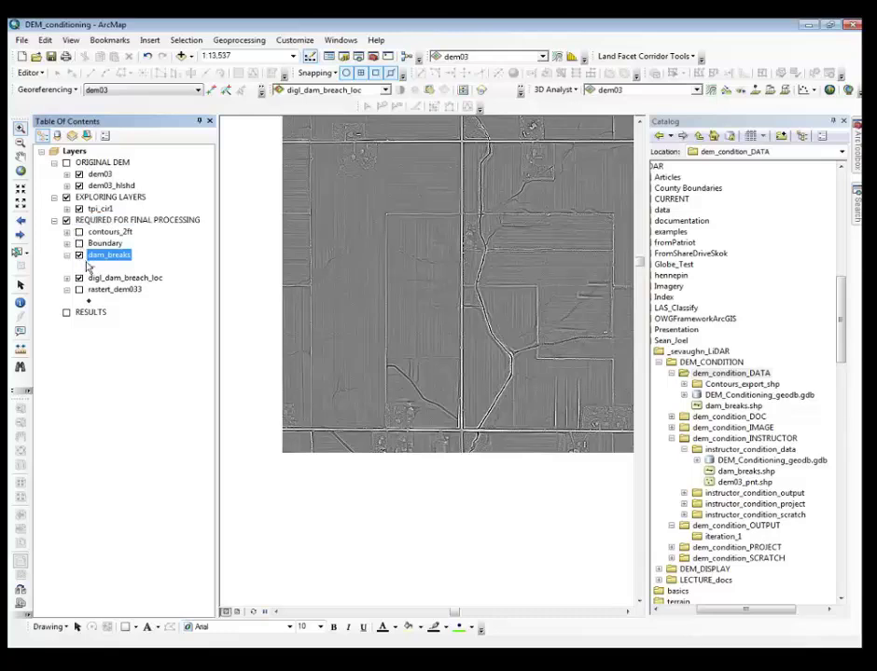
pyautogui.click(100, 209)
pyautogui.click(108, 198)
pyautogui.moveTo(108, 209); pyautogui.dragTo(99, 303)
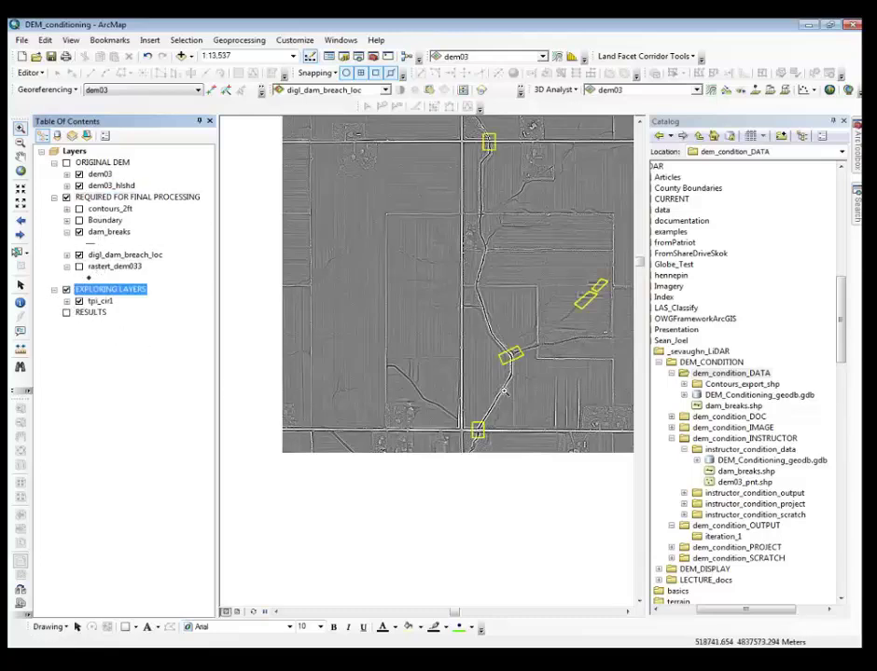
pyautogui.moveTo(476, 427); pyautogui.dragTo(503, 454)
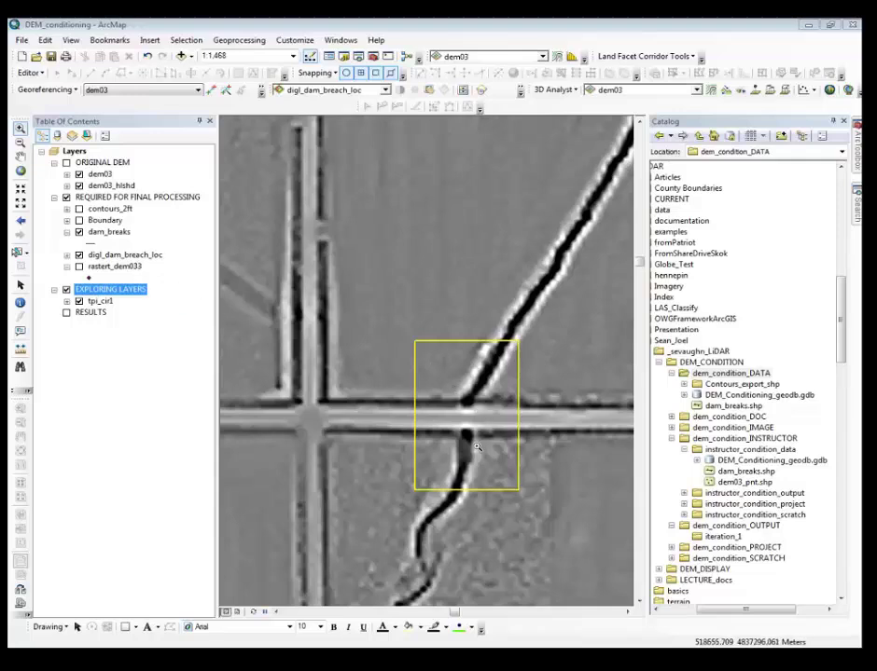
# Start an edit session on the dam_breaks layer.
pyautogui.click(31, 72)
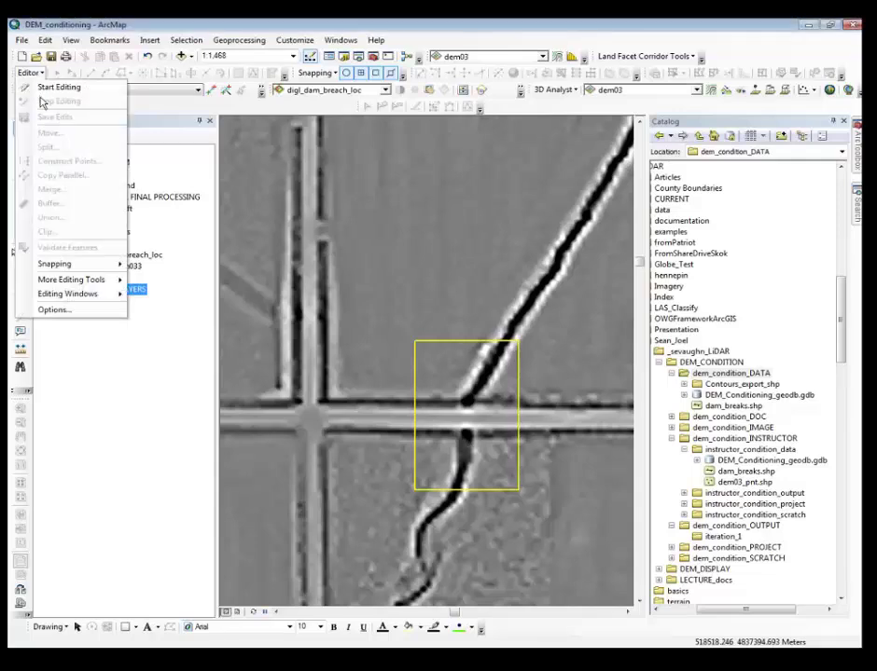
pyautogui.click(39, 86)
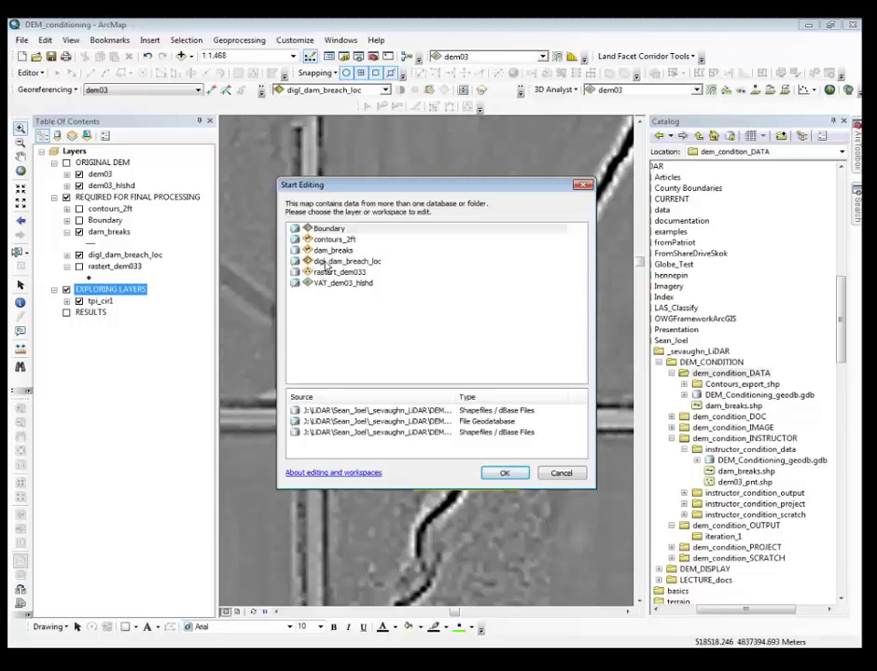
pyautogui.click(327, 250)
pyautogui.click(503, 474)
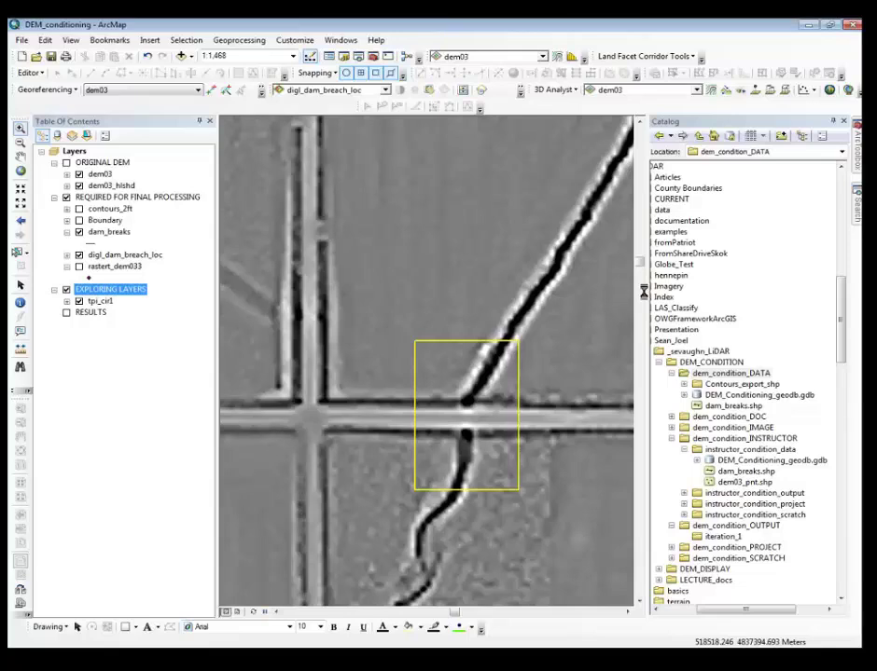
# Hide Catalog, open Create Features, and choose the dam_breaks template.
pyautogui.click(834, 122)
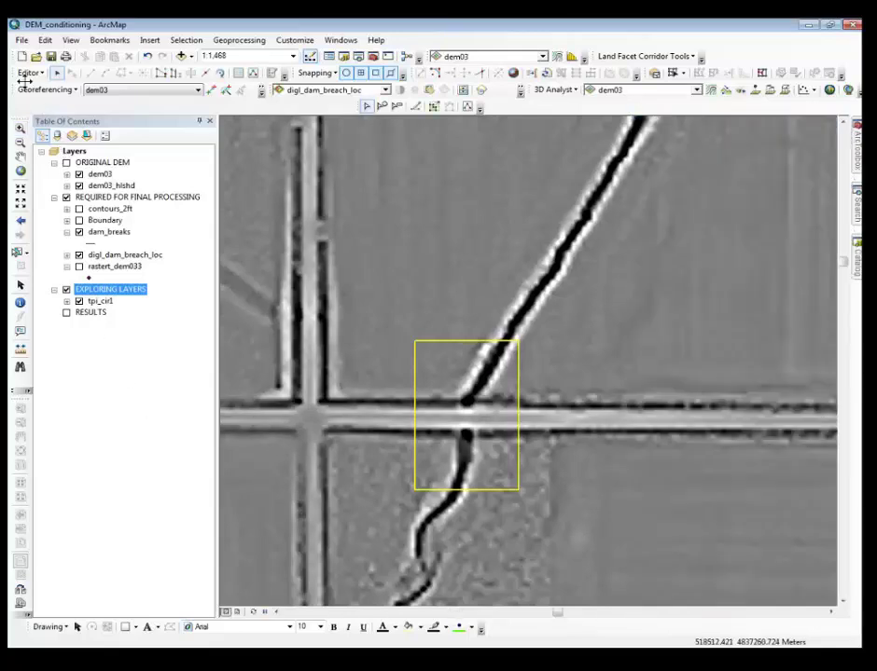
pyautogui.click(29, 73)
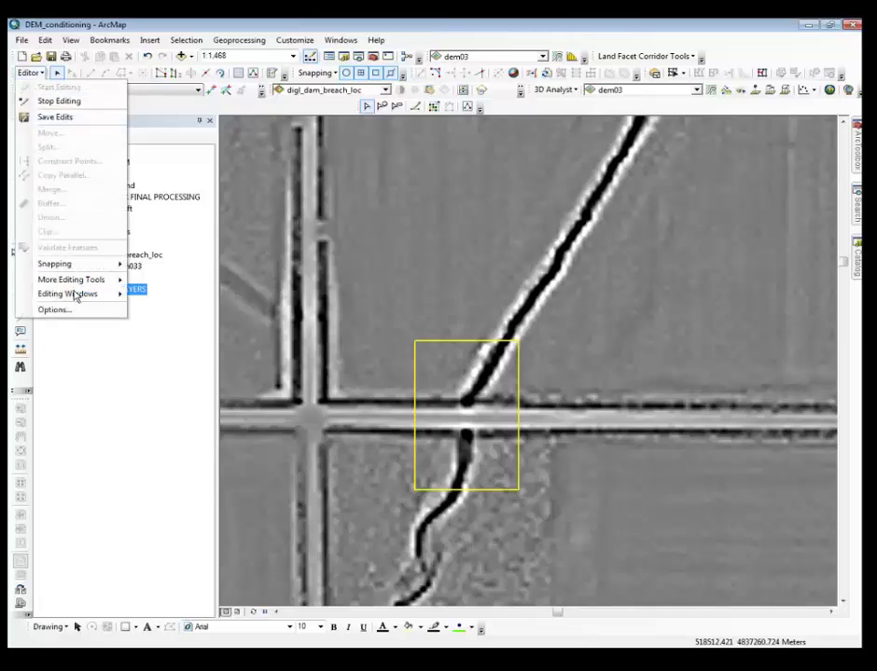
pyautogui.moveTo(103, 294)
pyautogui.click(177, 297)
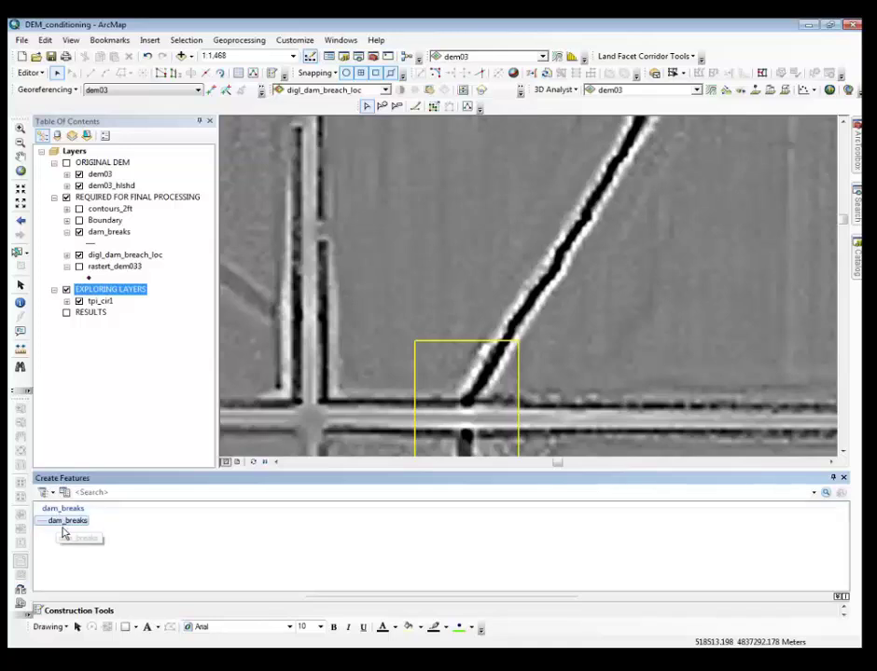
pyautogui.click(64, 531)
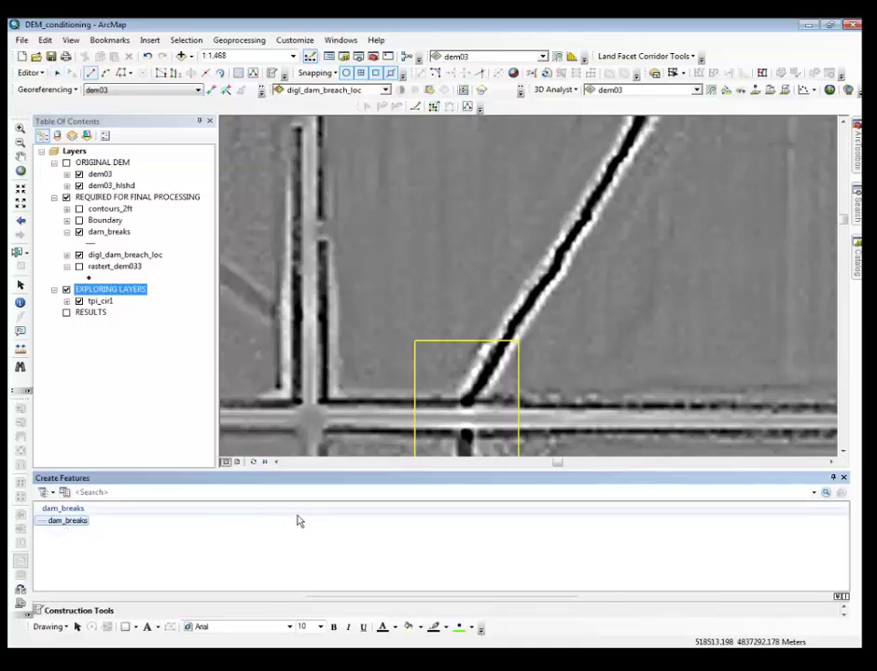
pyautogui.moveTo(360, 479); pyautogui.dragTo(358, 560)
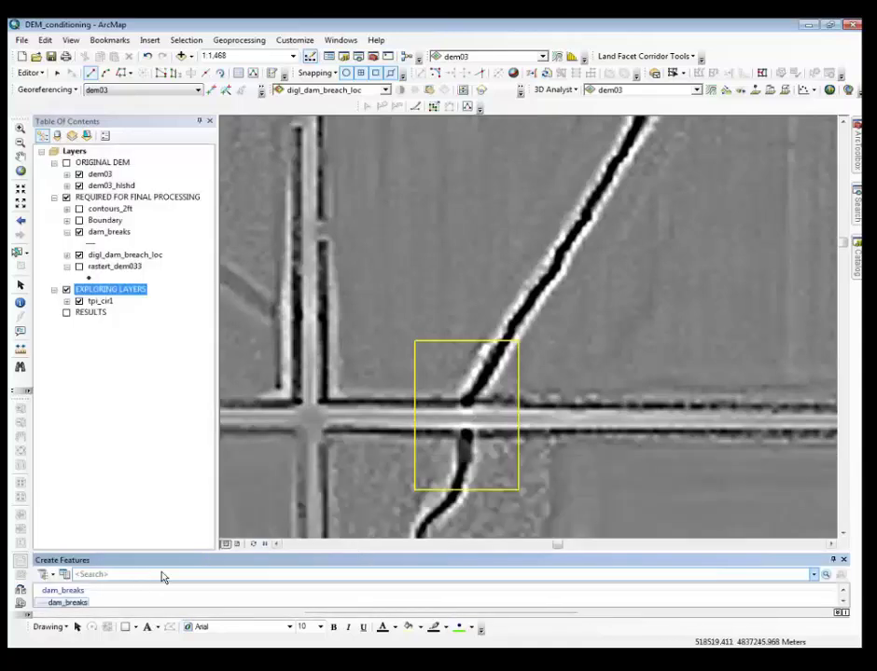
# Draw a straight breach line across the road at the southern culvert, checking it against contours_2ft.
pyautogui.click(91, 73)
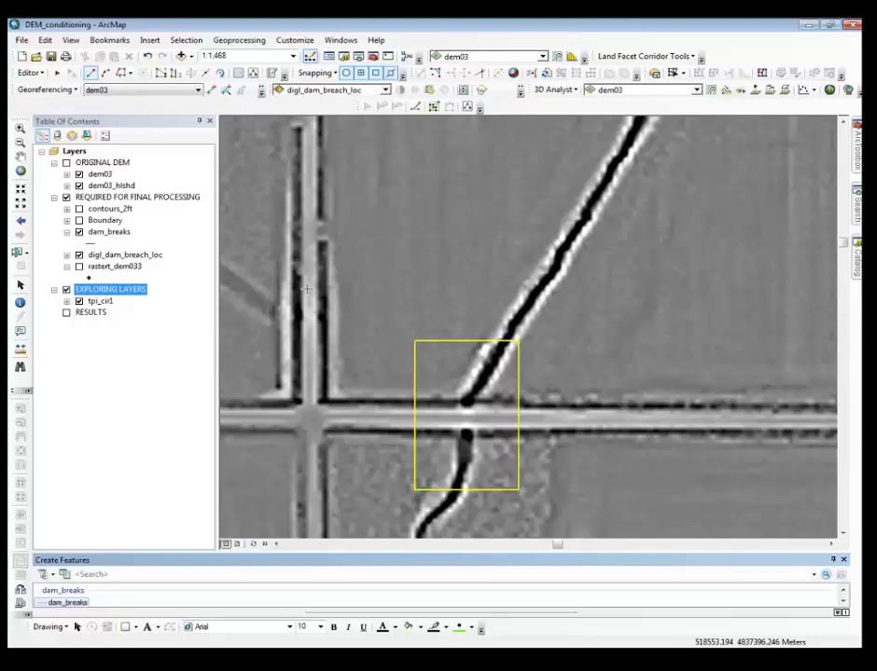
pyautogui.click(467, 403)
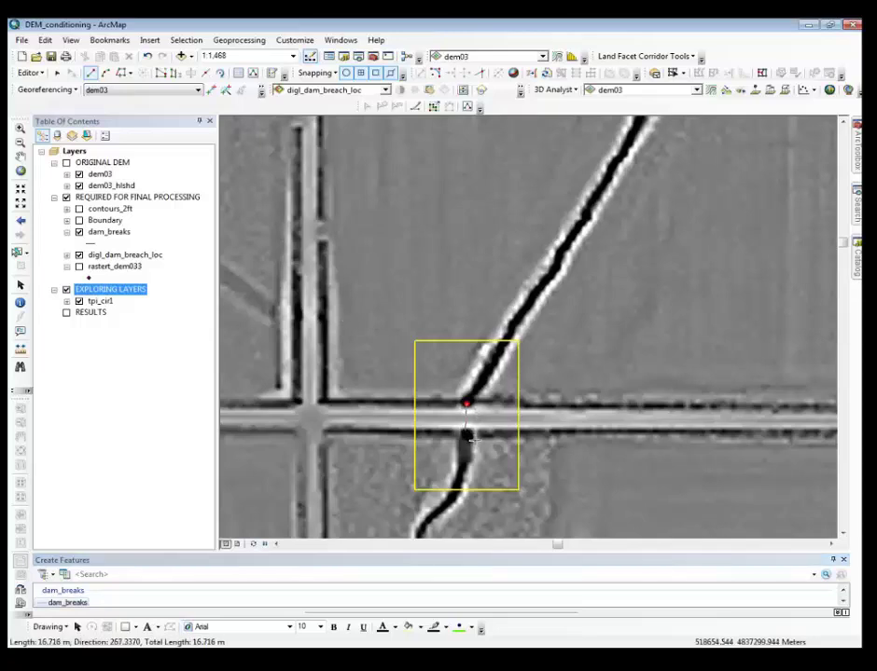
pyautogui.doubleClick(465, 430)
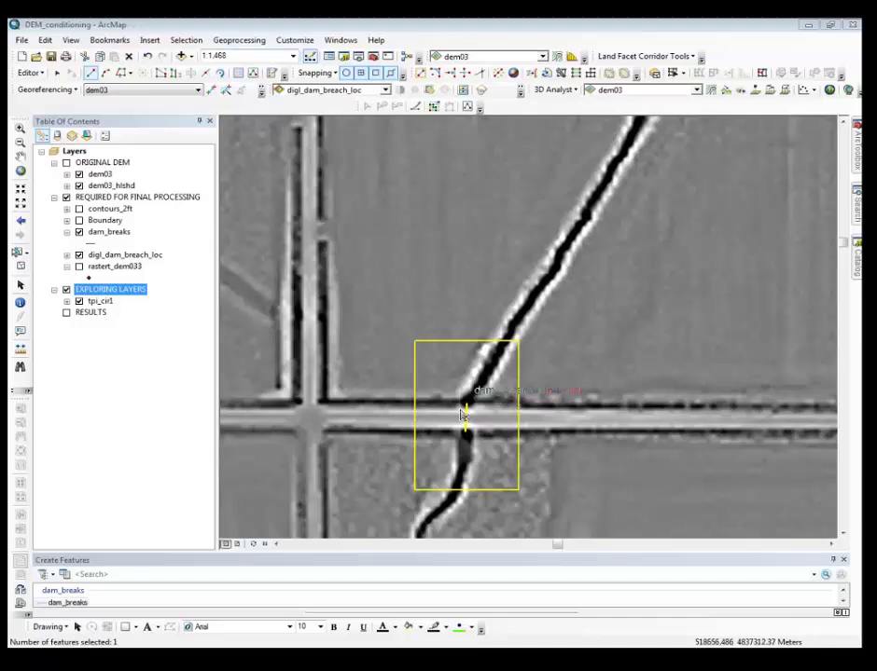
pyautogui.click(79, 209)
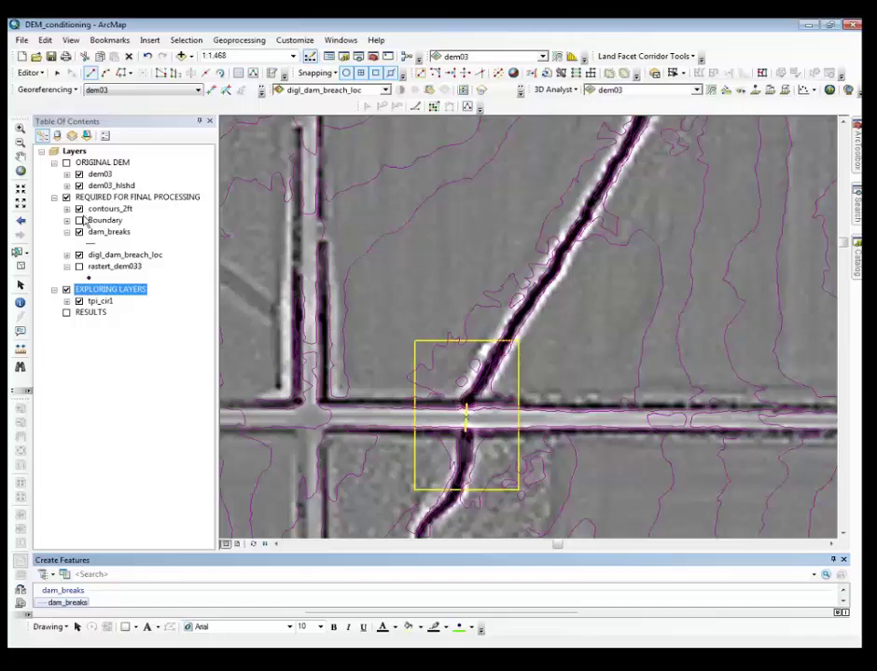
pyautogui.click(80, 209)
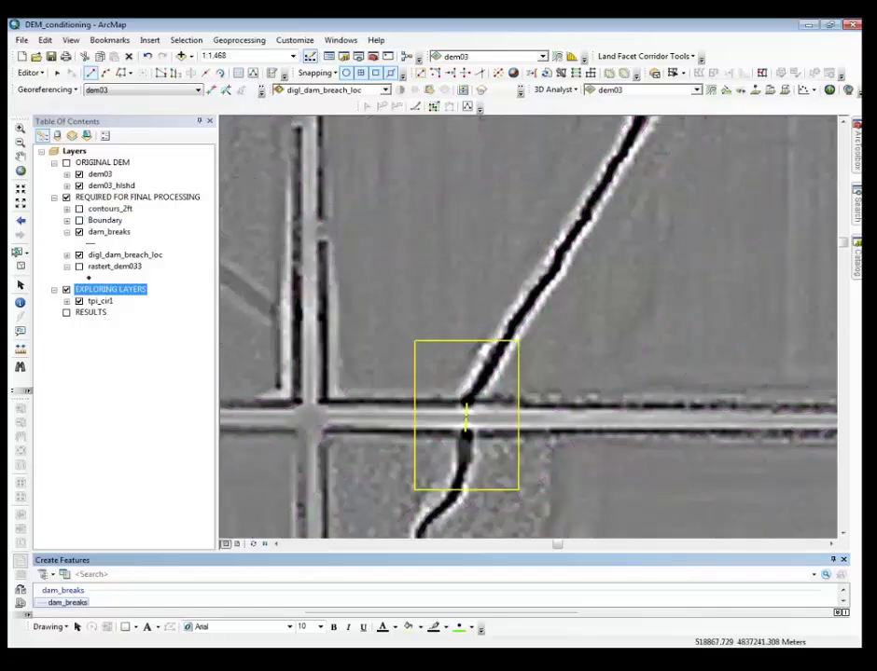
# Zoom to digl_dam_breach_loc to show all four breach boxes, then open the Editor menu to save edits.
pyautogui.click(125, 254)
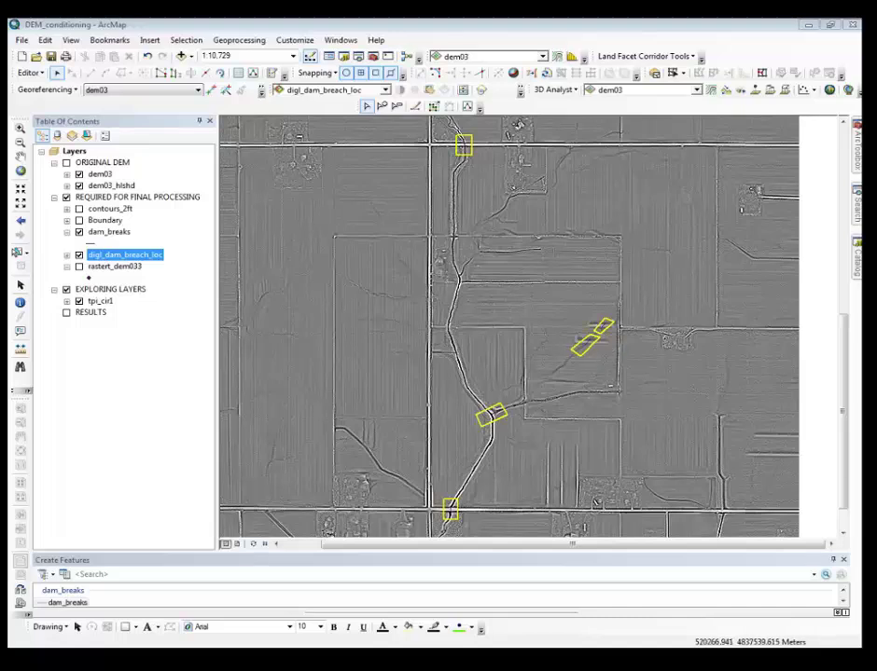
pyautogui.click(31, 73)
# Save the new breach line edits and launch the Topo to Raster interpolation tool.
pyautogui.click(64, 117)
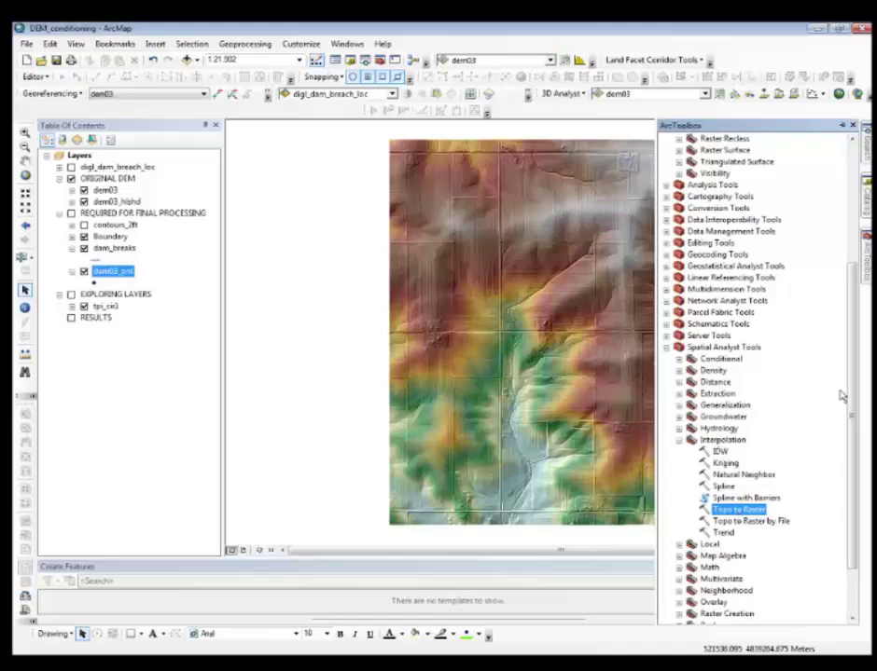
pyautogui.moveTo(856, 385); pyautogui.dragTo(855, 264)
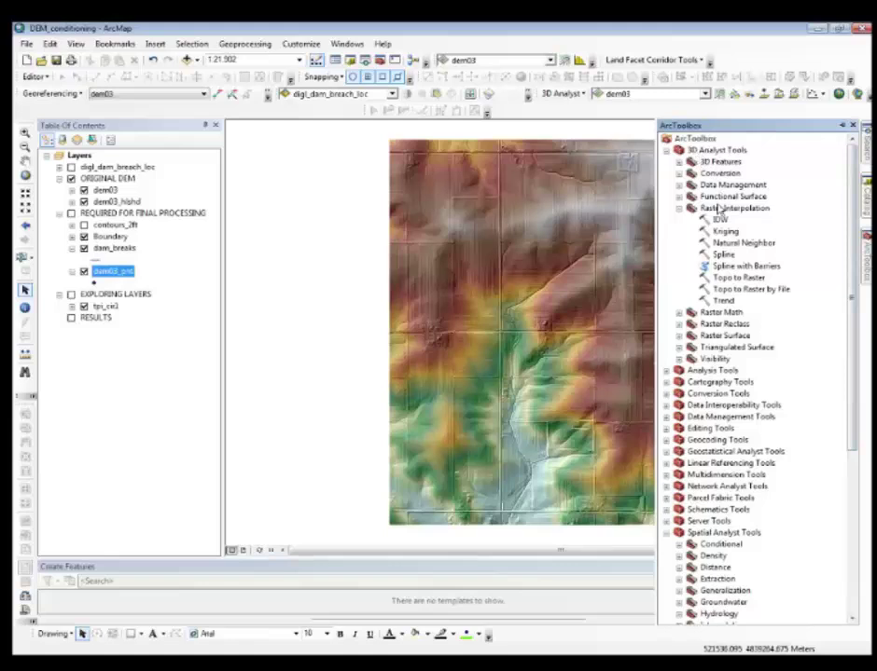
pyautogui.click(743, 279)
pyautogui.doubleClick(743, 279)
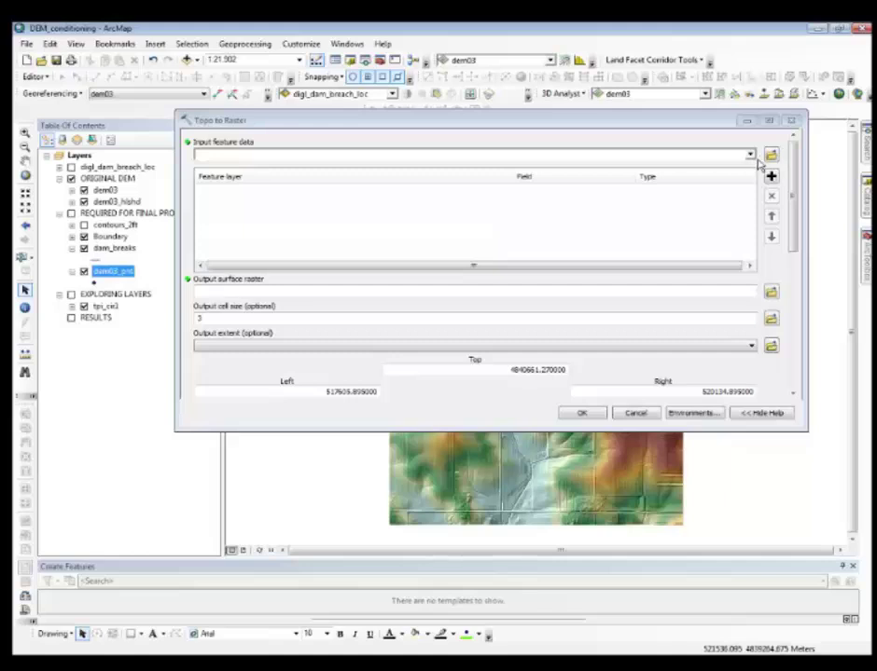
# Add Boundary, dam_breaks and dem03_pnt as Topo to Raster input layers.
pyautogui.click(750, 155)
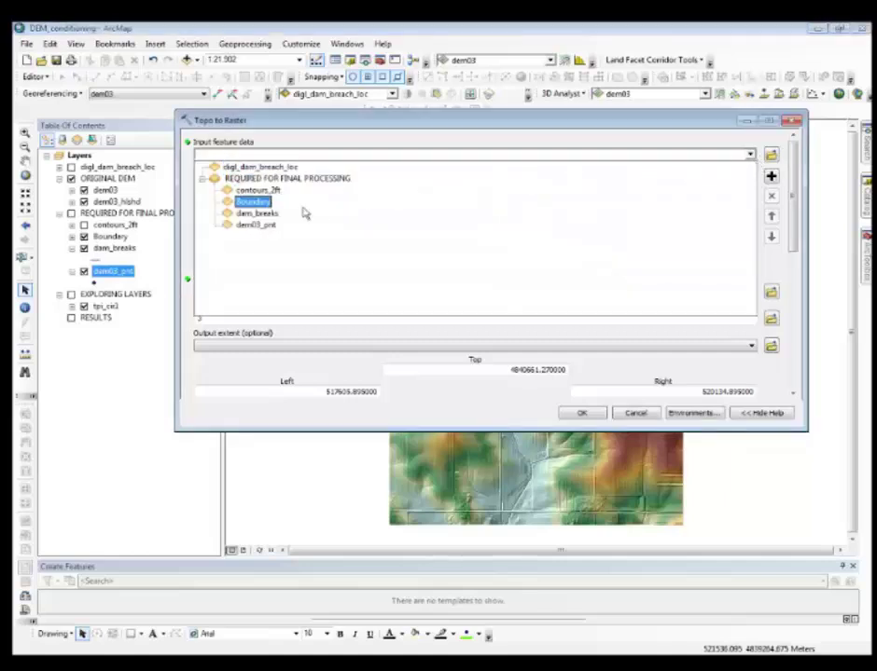
pyautogui.click(283, 214)
pyautogui.click(751, 155)
pyautogui.click(452, 213)
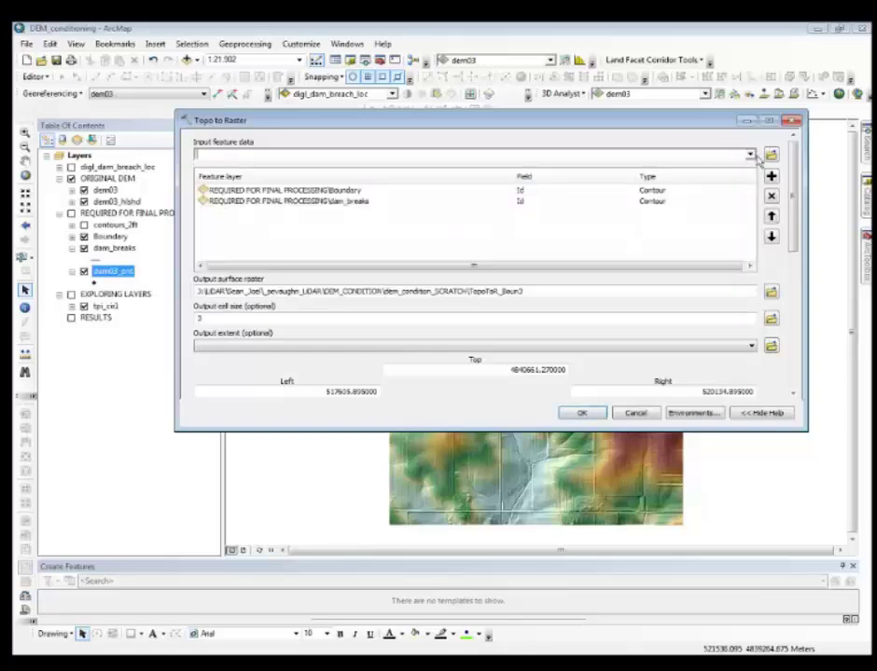
pyautogui.click(754, 157)
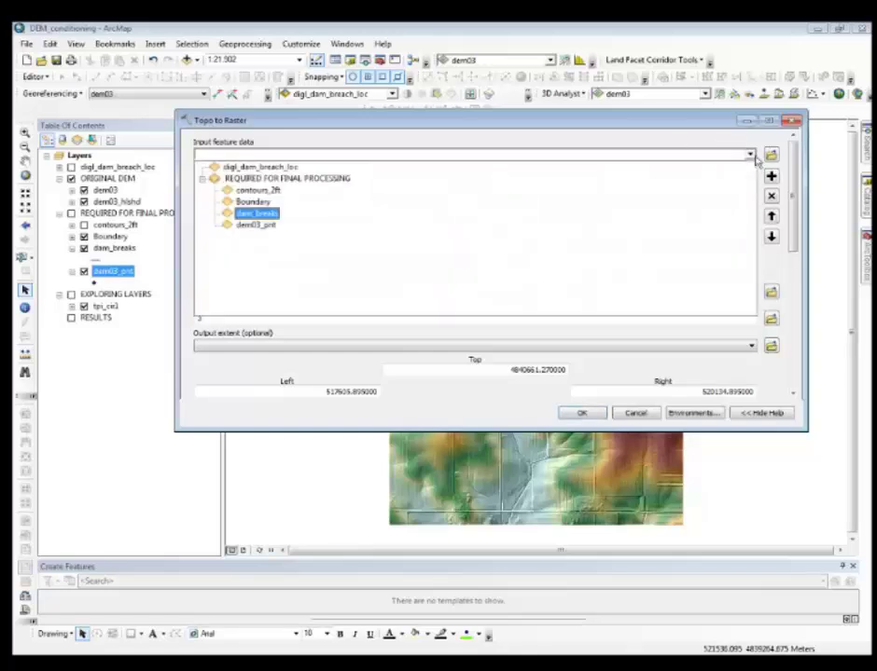
pyautogui.click(268, 229)
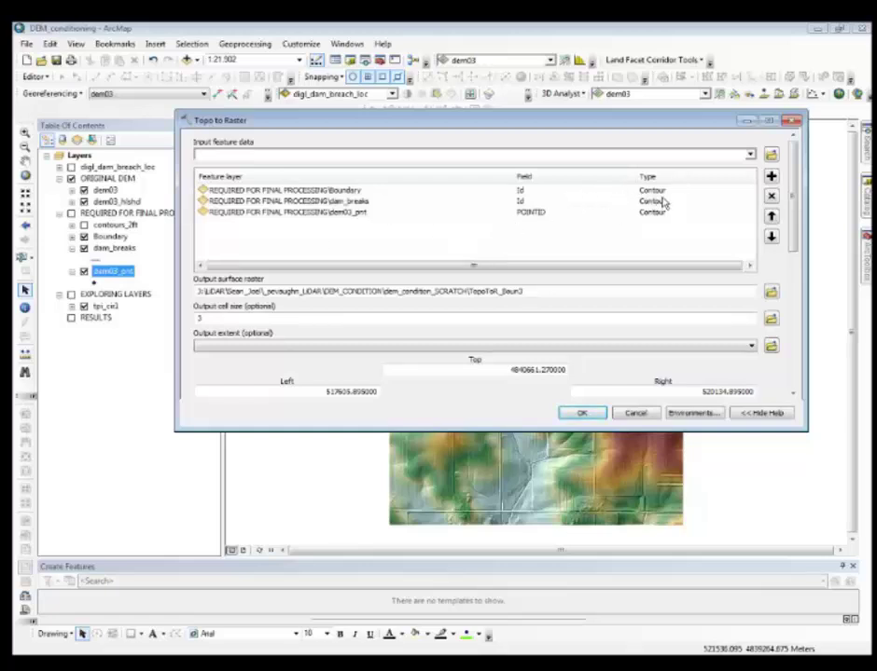
# Set input types: Boundary to Boundary, dam_breaks to Stream, dem03_pnt to PointElevation.
pyautogui.click(671, 192)
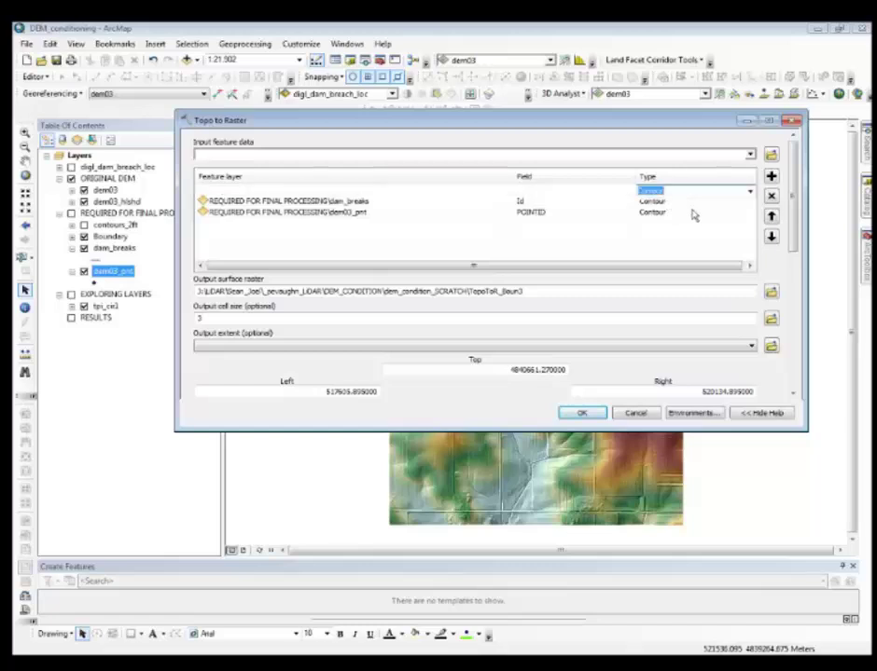
pyautogui.click(750, 191)
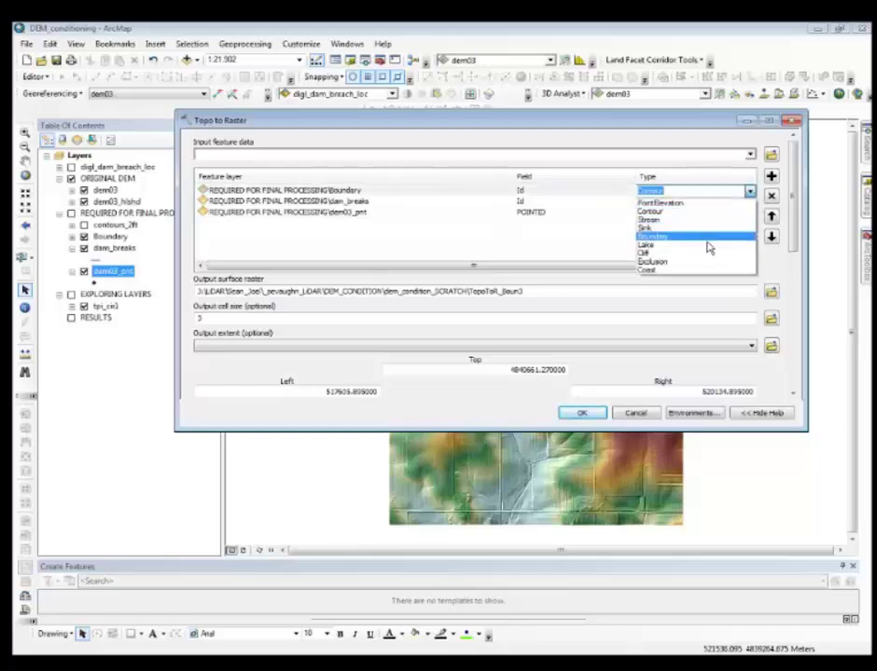
pyautogui.click(706, 237)
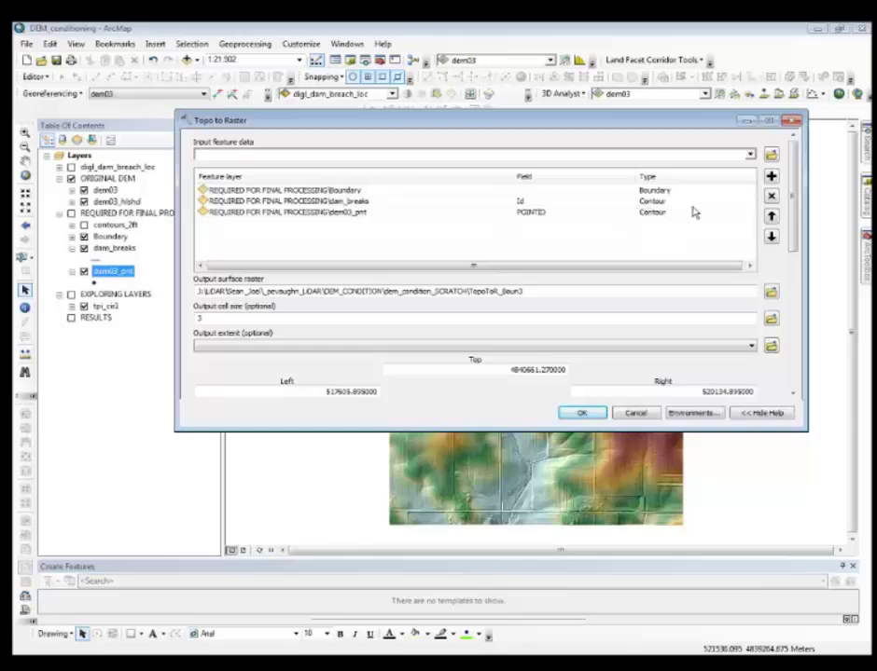
pyautogui.click(701, 201)
pyautogui.click(701, 201)
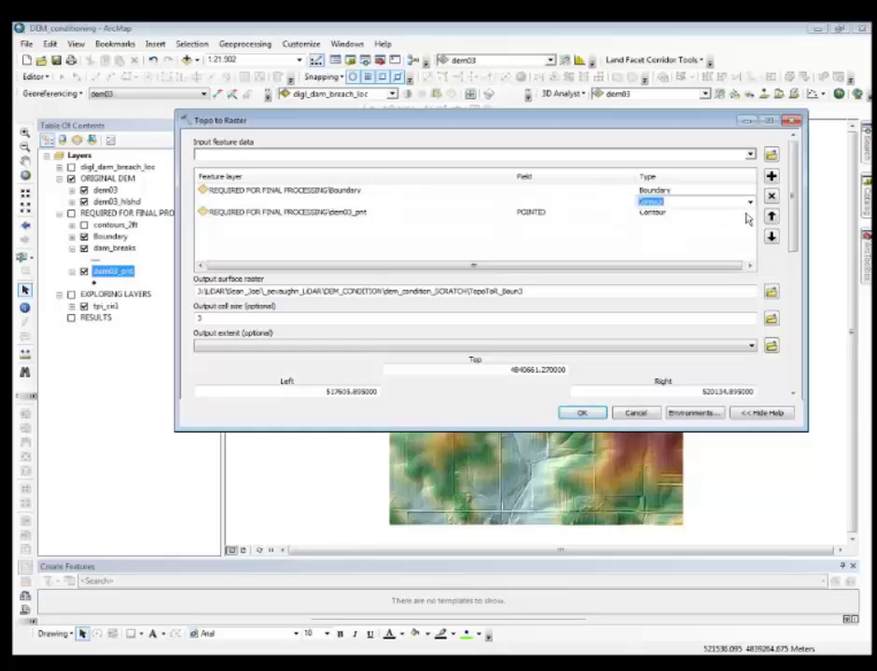
pyautogui.click(750, 201)
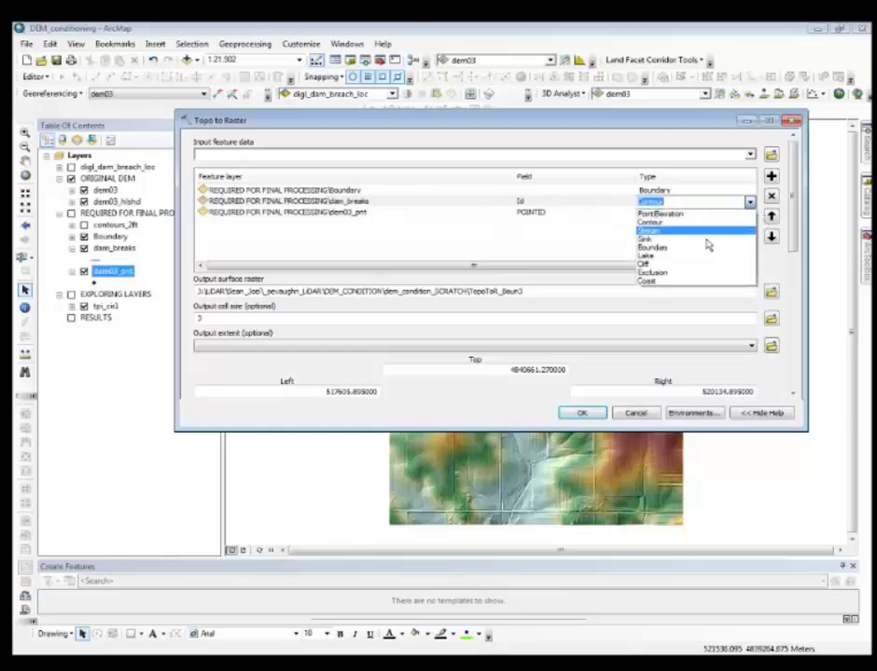
pyautogui.click(709, 243)
pyautogui.click(643, 231)
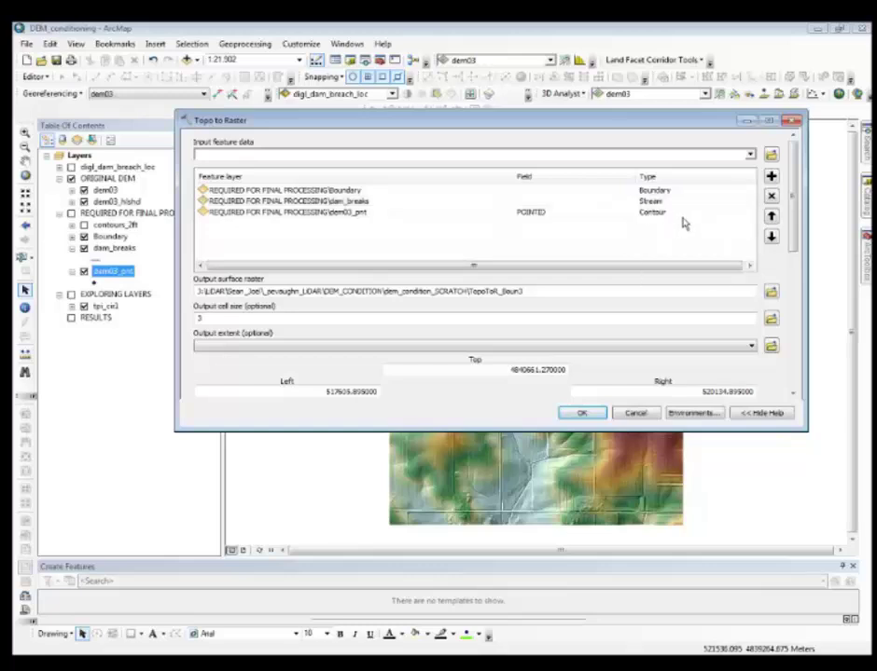
pyautogui.click(686, 217)
pyautogui.click(741, 214)
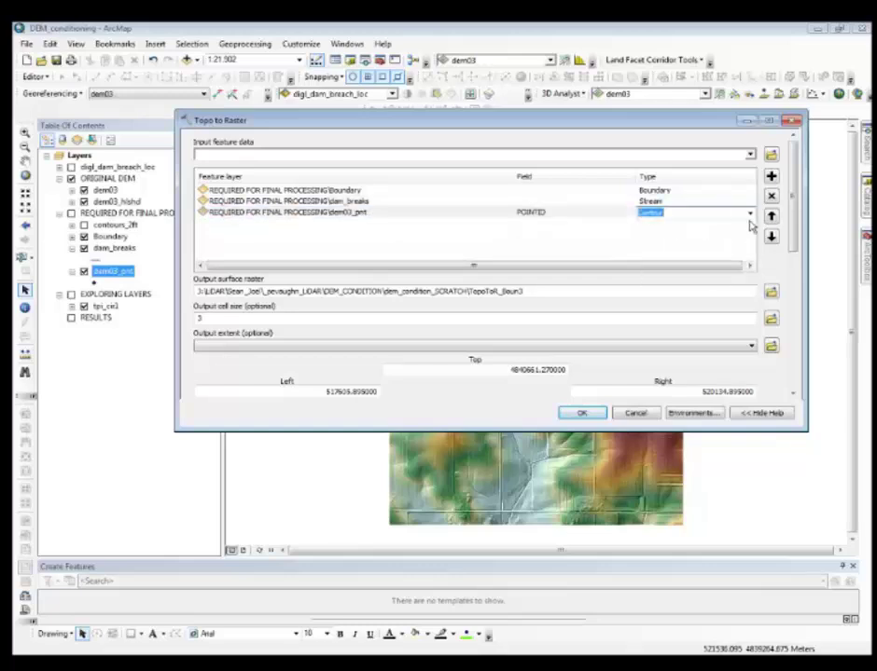
pyautogui.click(750, 214)
pyautogui.click(661, 225)
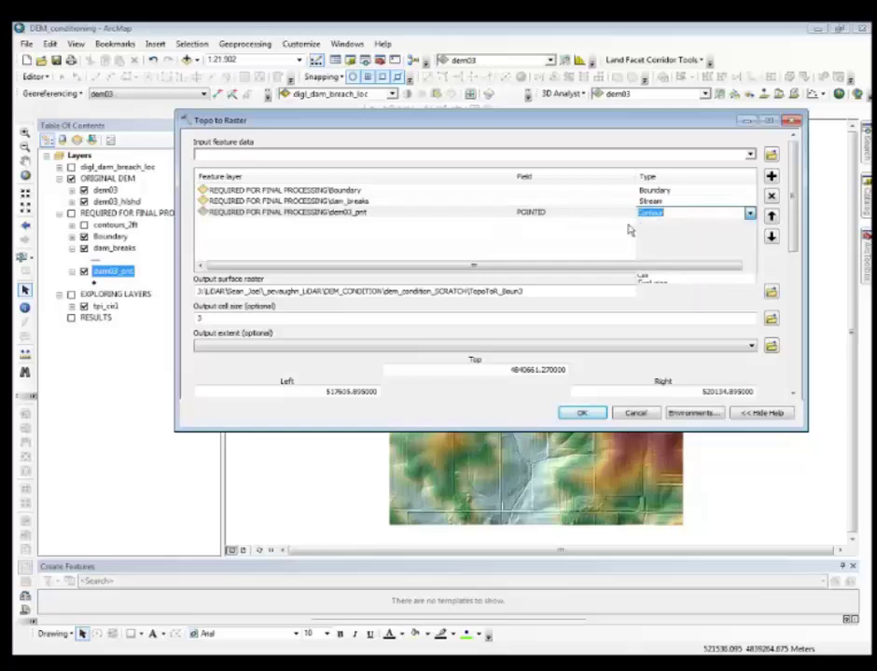
# Use GRID_CODE as dem03_pnt's elevation field and browse for the output raster location.
pyautogui.click(591, 221)
pyautogui.click(587, 222)
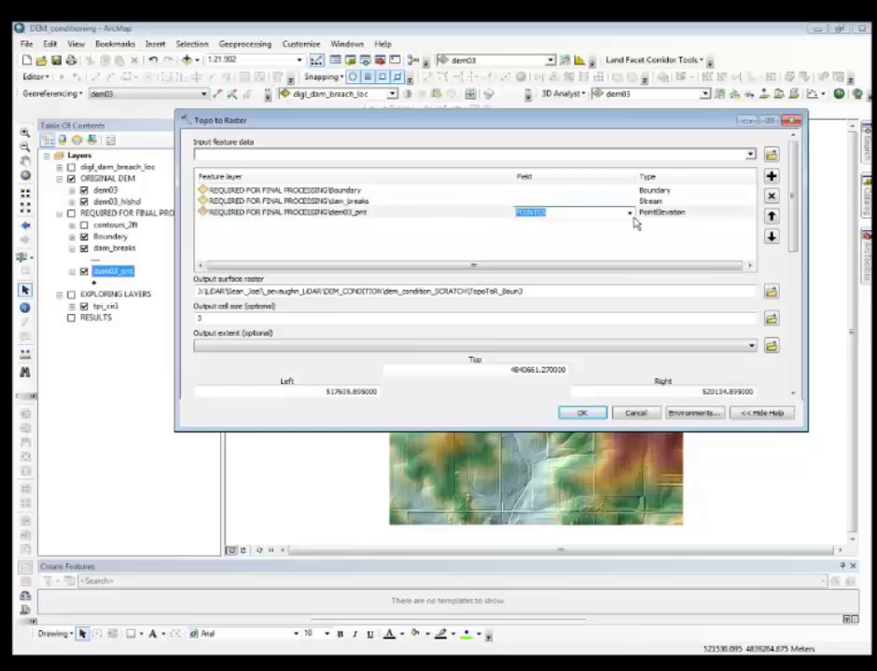
pyautogui.click(630, 216)
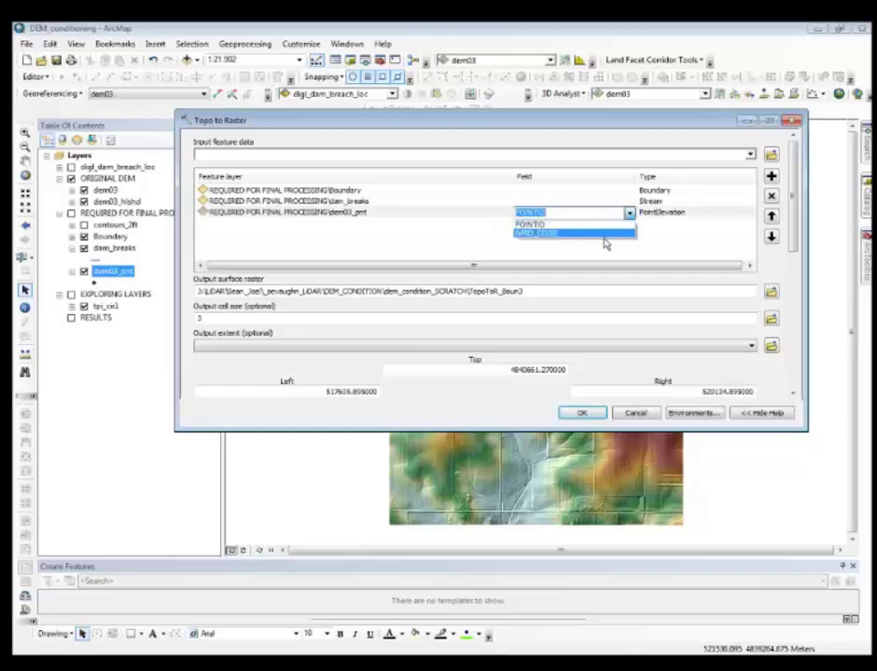
pyautogui.click(604, 235)
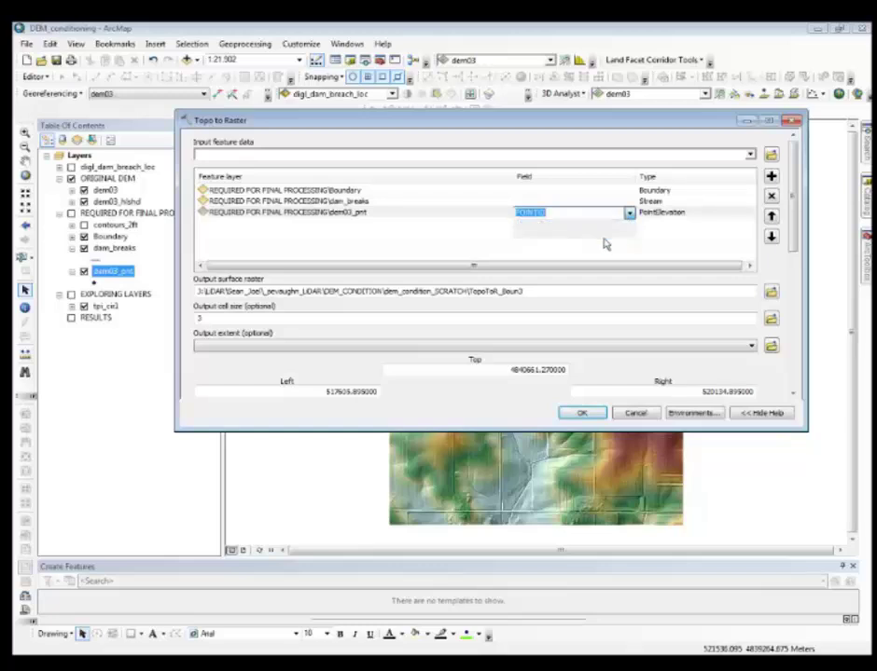
pyautogui.click(771, 292)
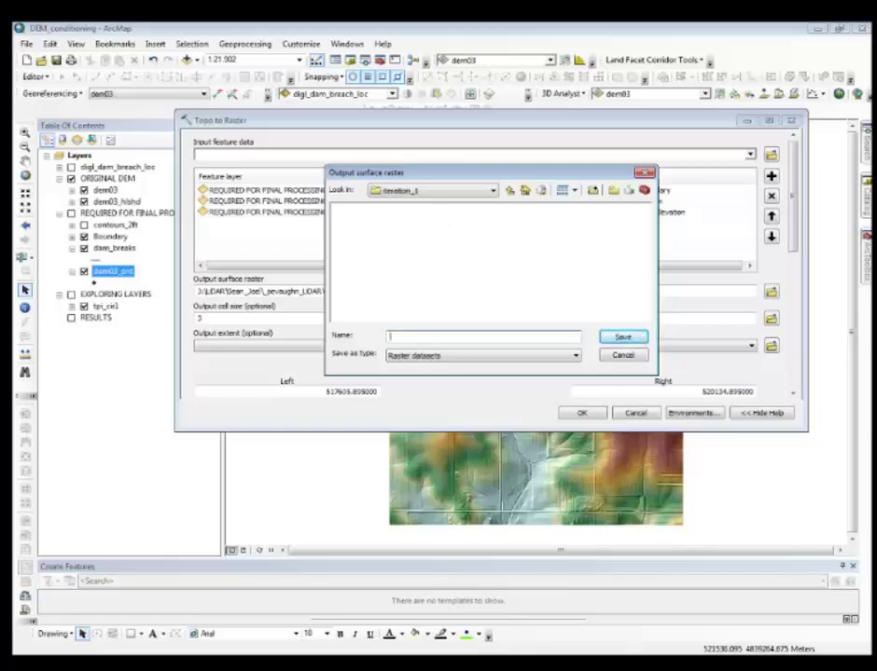
# Save the output surface raster as dem03_hydro1 in the iteration_1 folder.
pyautogui.write('dem03_hydro1')
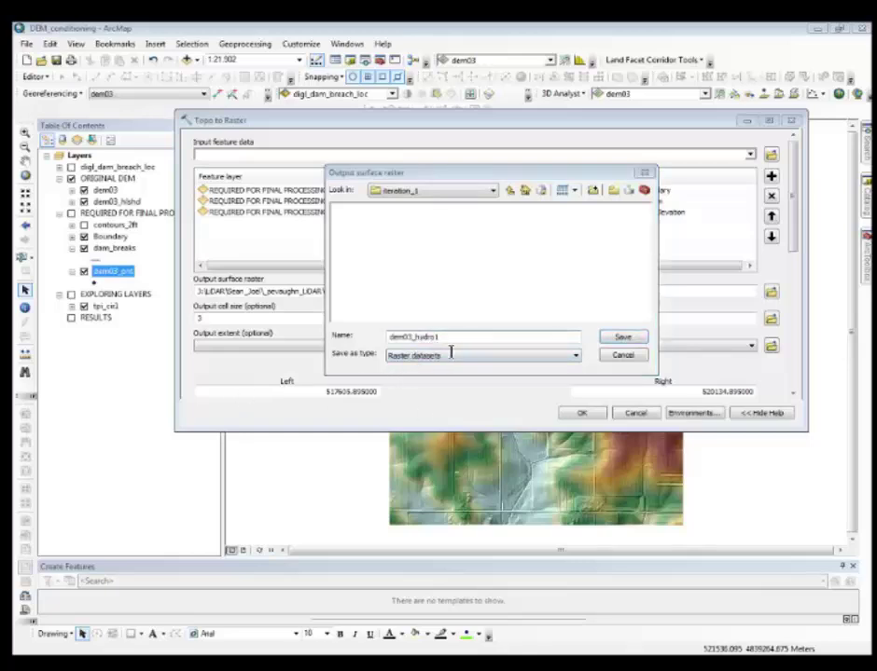
pyautogui.click(623, 337)
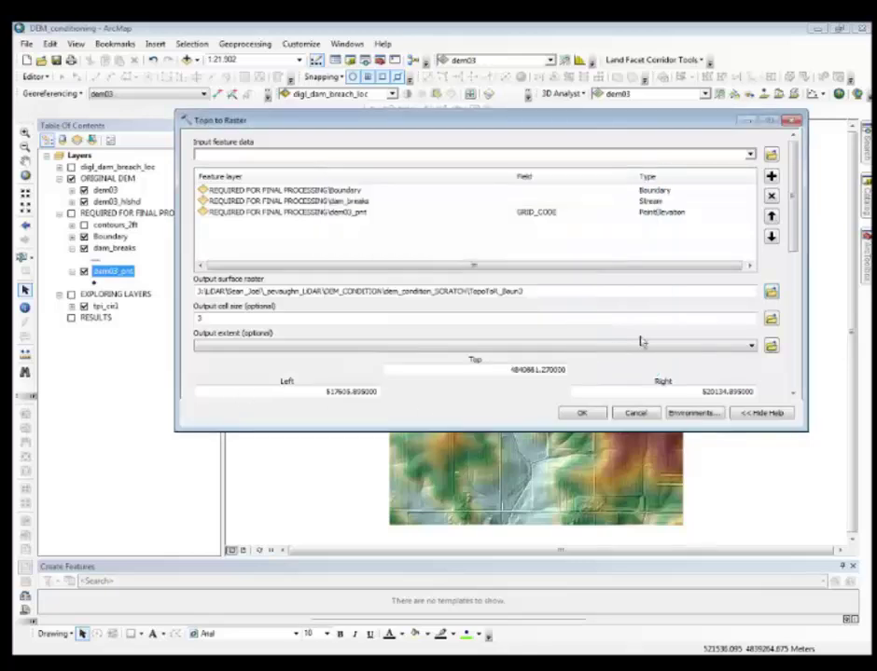
pyautogui.scroll(-2, 788, 254)
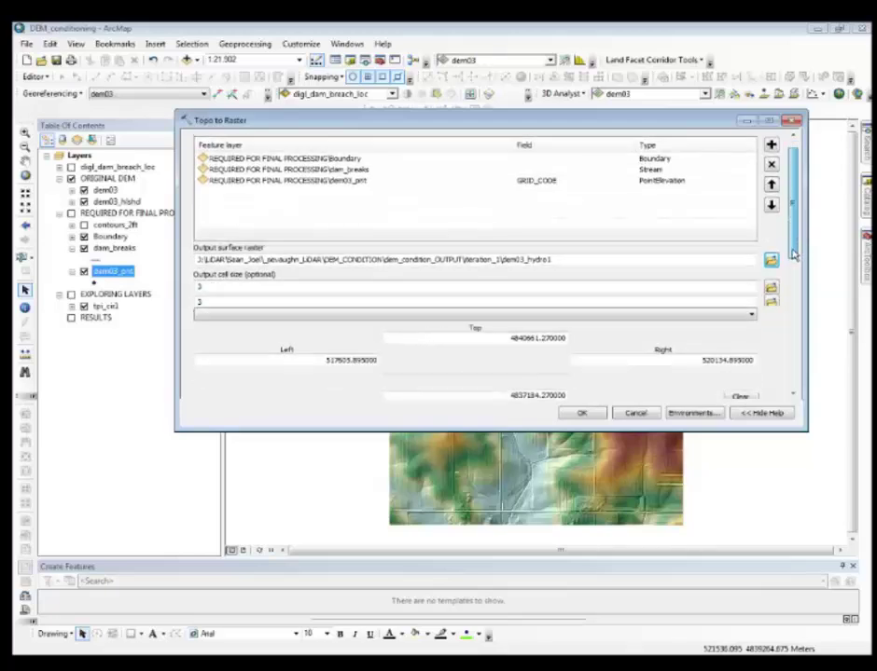
pyautogui.scroll(-1, 792, 259)
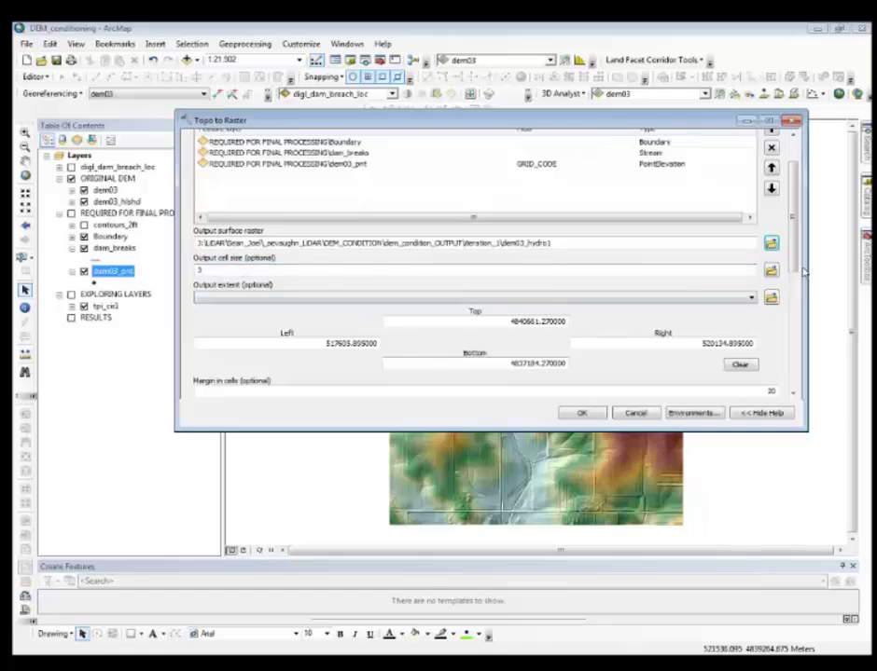
pyautogui.moveTo(800, 270); pyautogui.dragTo(802, 398)
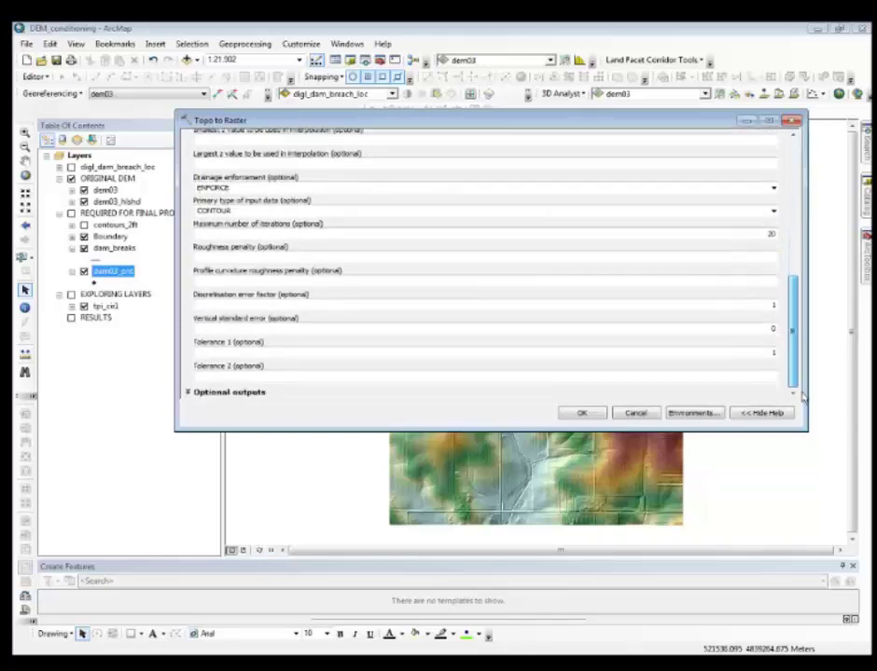
# Set the tool's environment processing extent to Same as layer dem03.
pyautogui.click(693, 411)
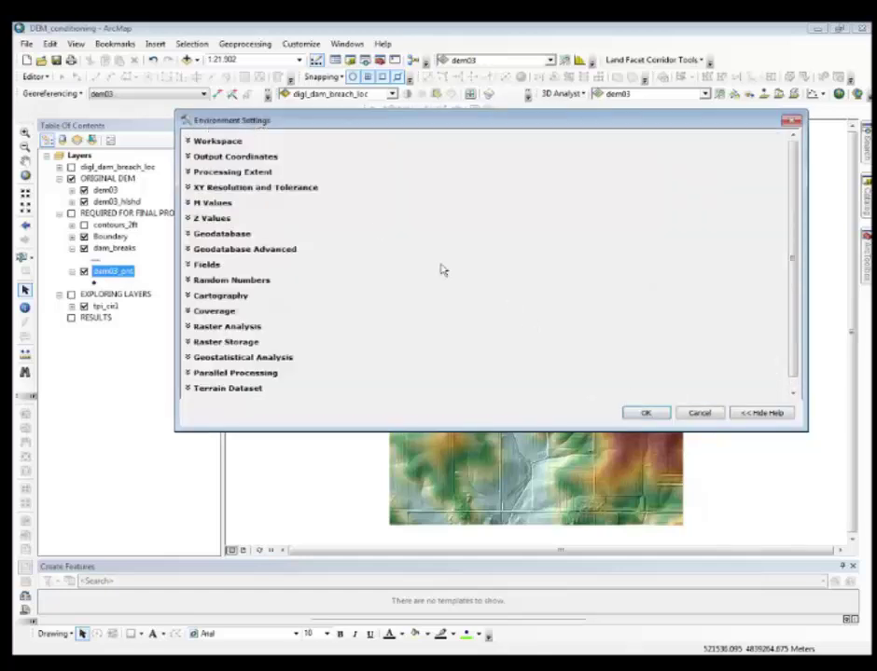
pyautogui.click(225, 143)
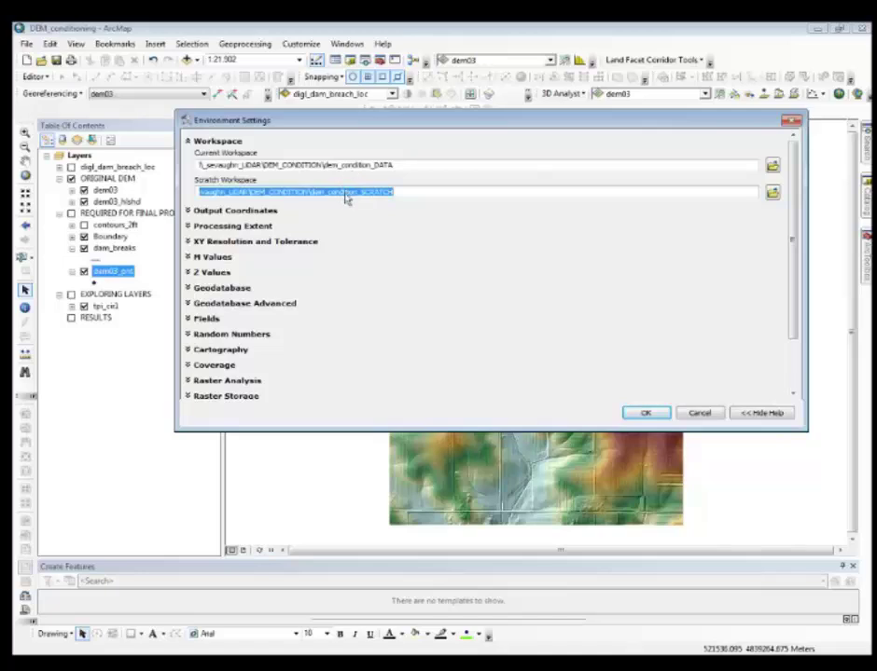
pyautogui.click(212, 227)
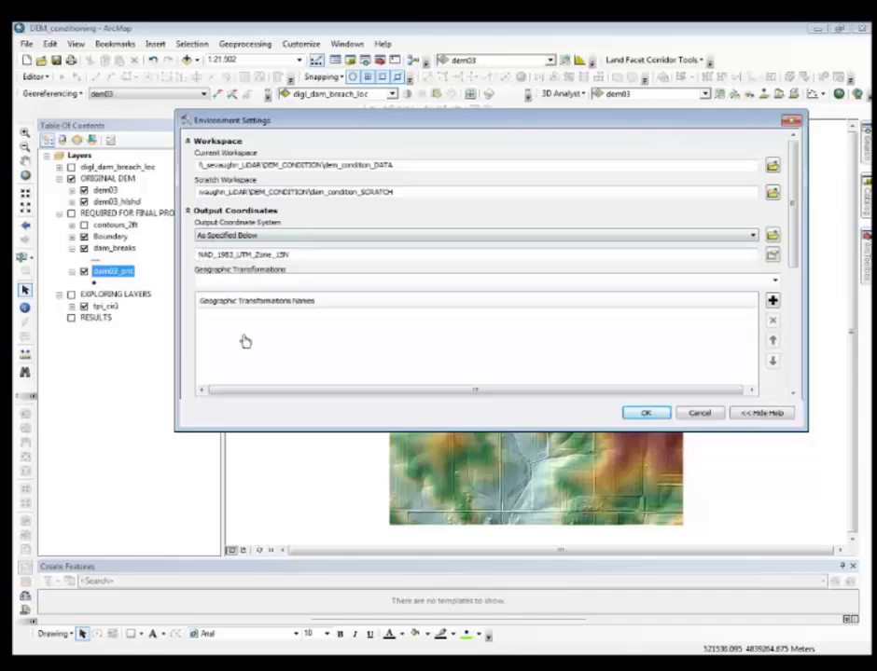
pyautogui.scroll(-3, 583, 326)
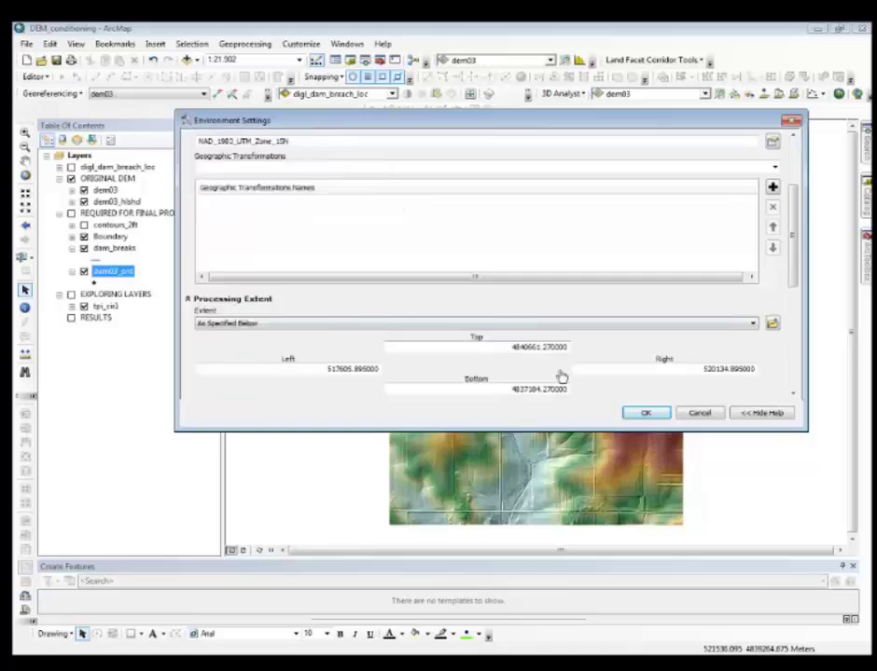
pyautogui.scroll(-2, 786, 313)
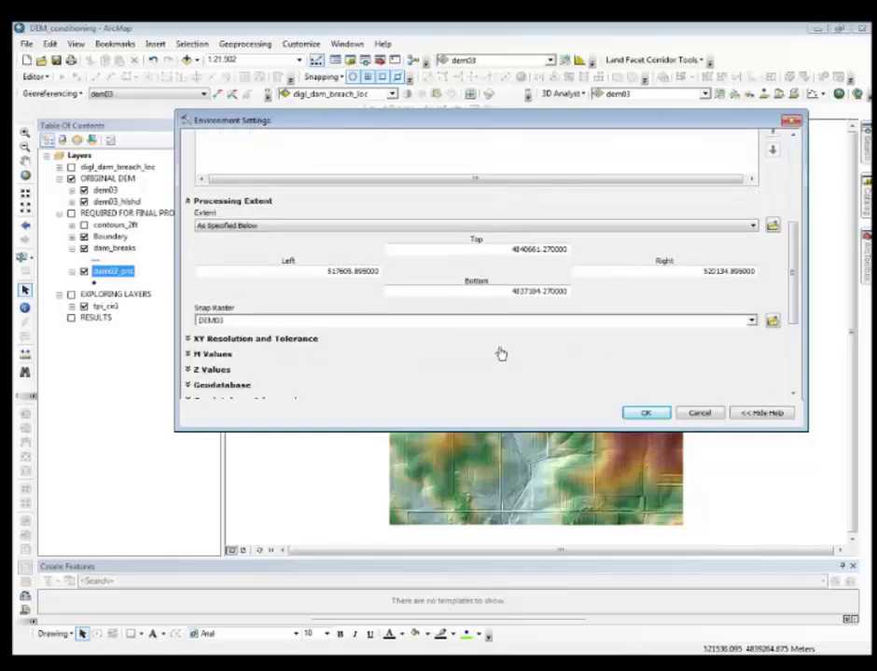
pyautogui.click(291, 227)
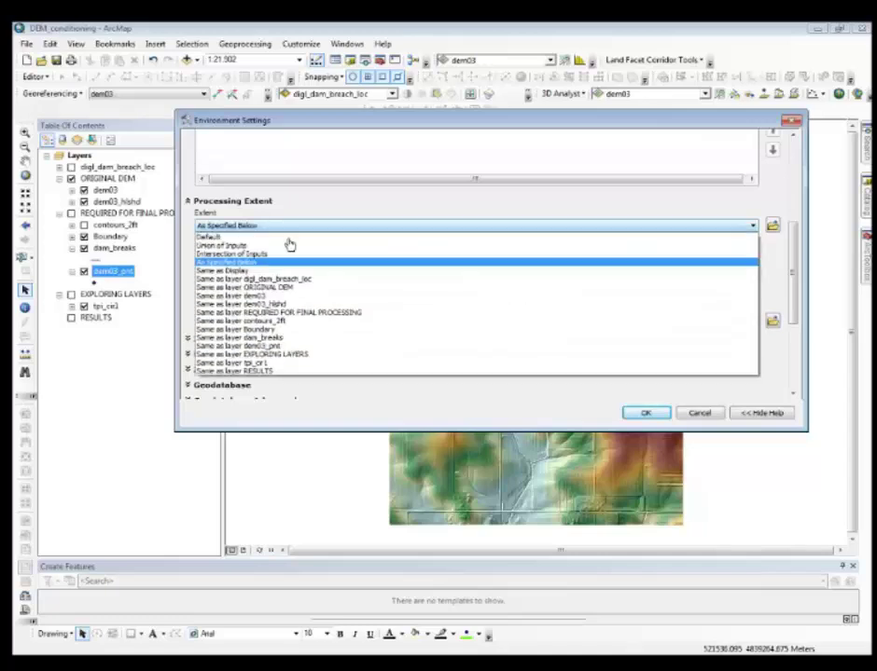
pyautogui.click(271, 296)
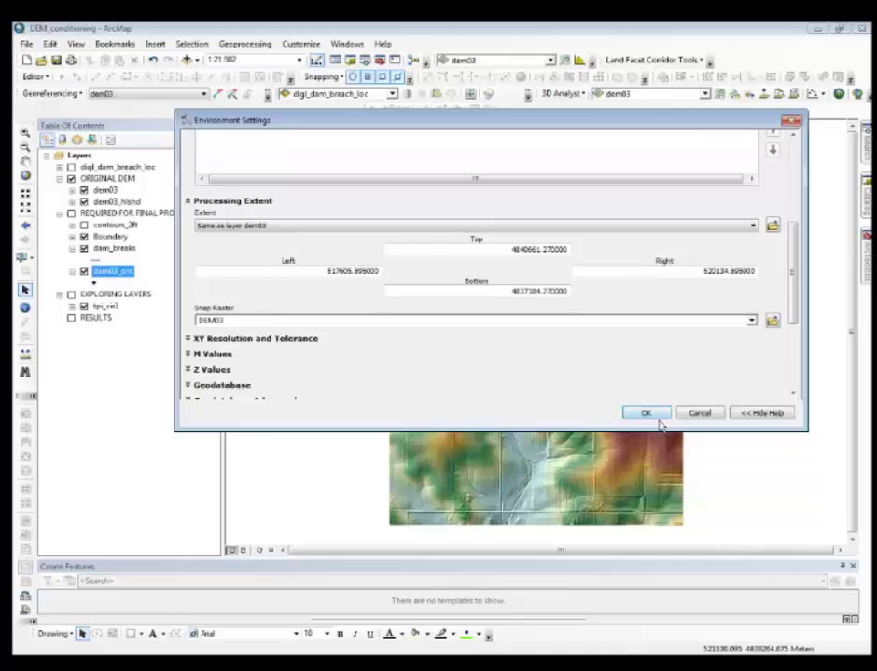
# Accept the environment settings and run Topo to Raster to build dem03_hydro1.
pyautogui.scroll(3, 816, 168)
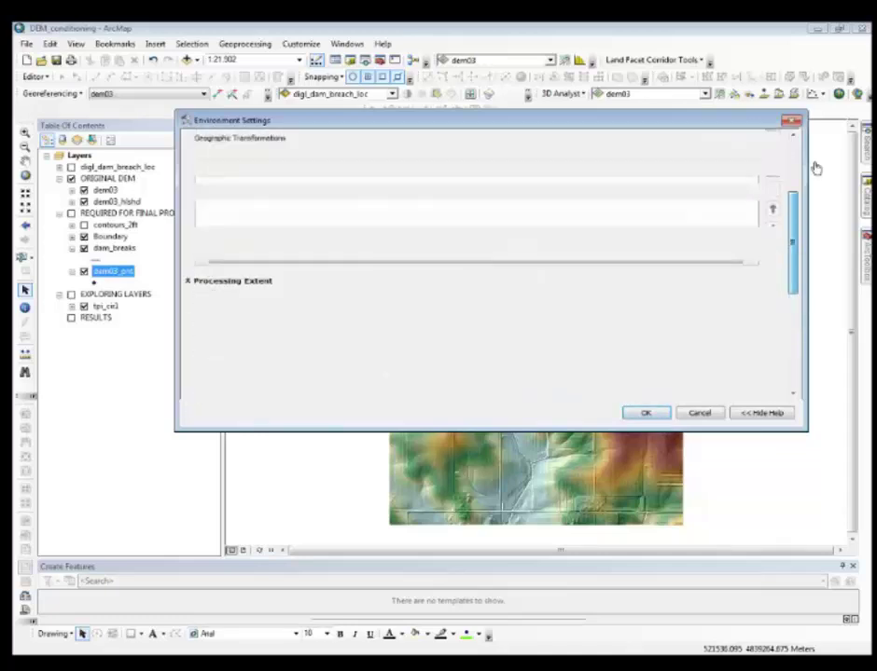
pyautogui.scroll(2, 815, 166)
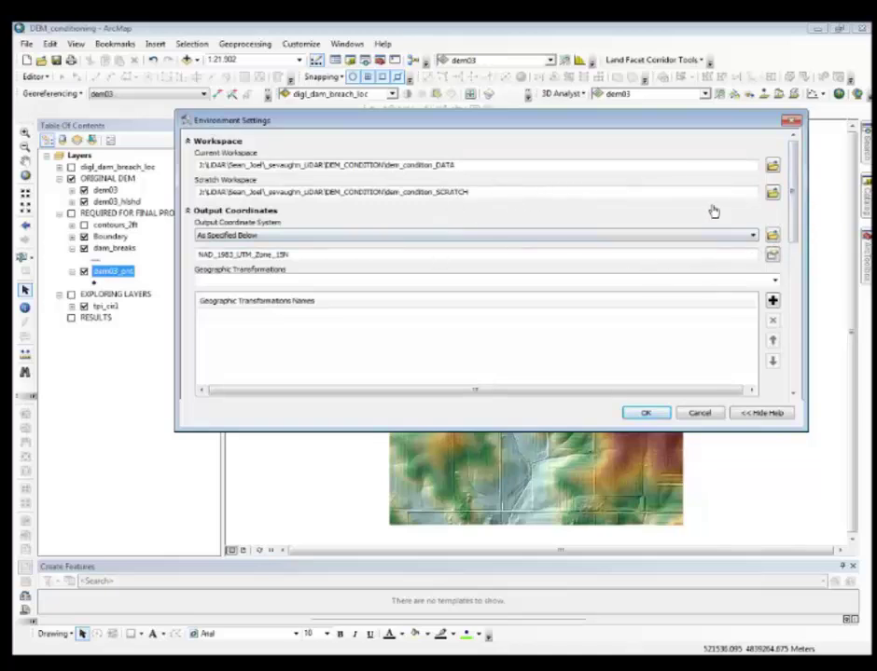
pyautogui.click(650, 413)
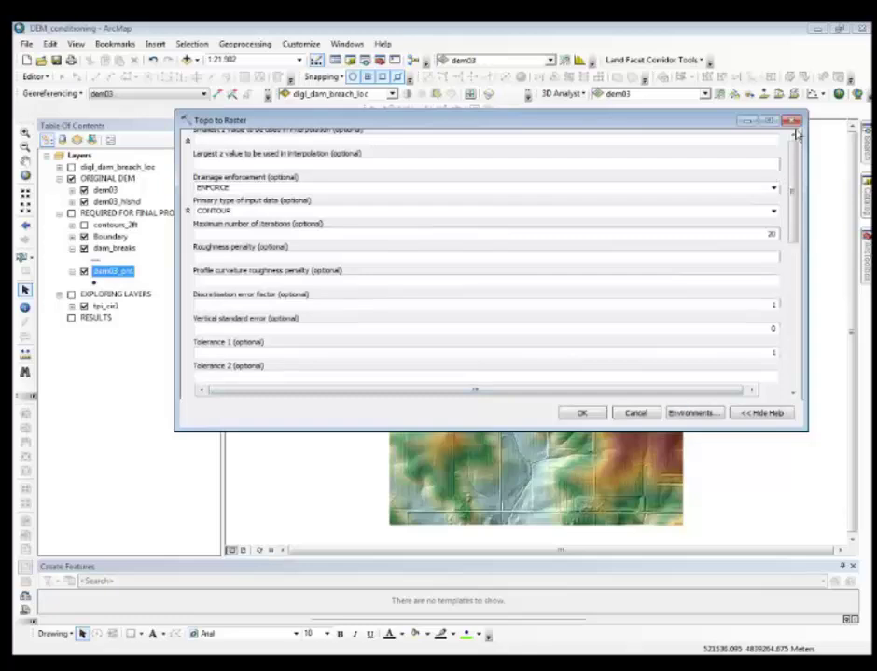
pyautogui.scroll(10, 795, 133)
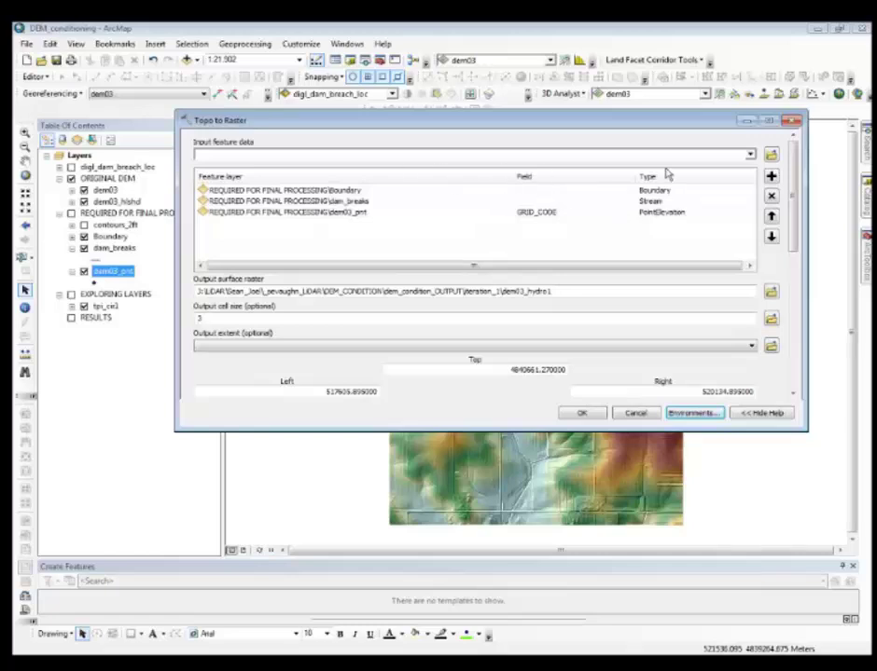
pyautogui.click(582, 414)
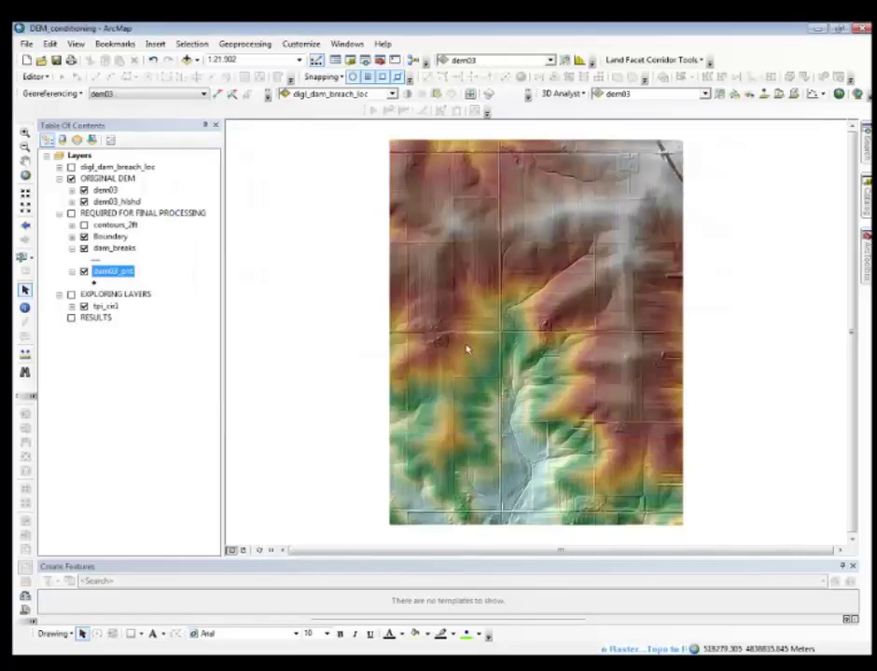
# Show the Geoprocessing Results window with the Topo to Raster run expanded.
pyautogui.click(257, 48)
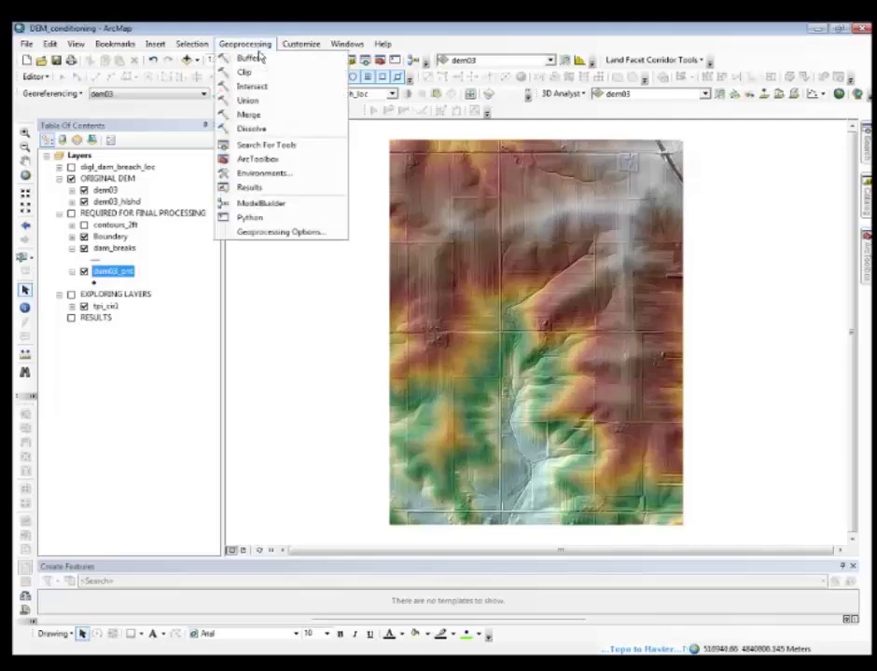
pyautogui.click(261, 189)
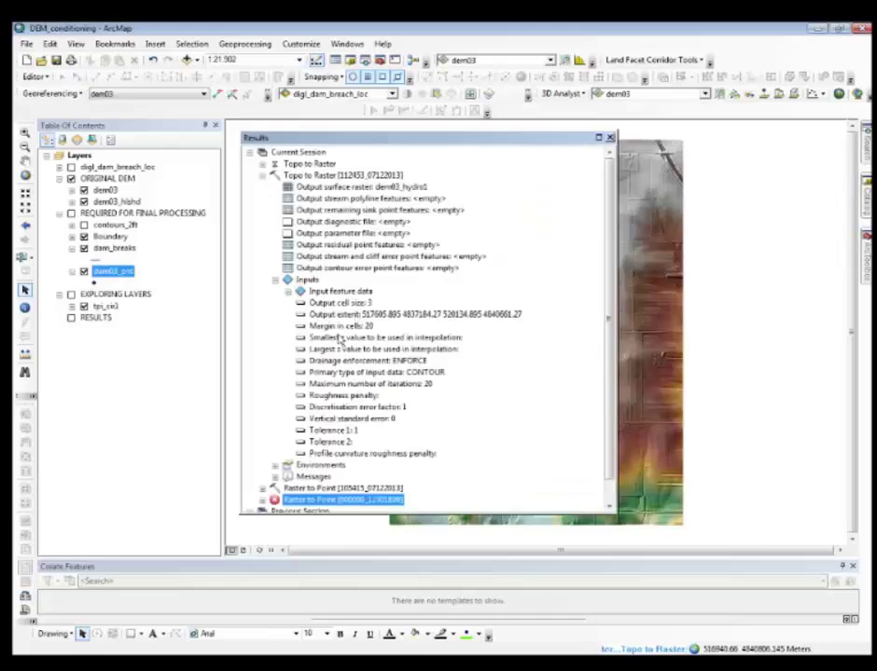
pyautogui.click(263, 176)
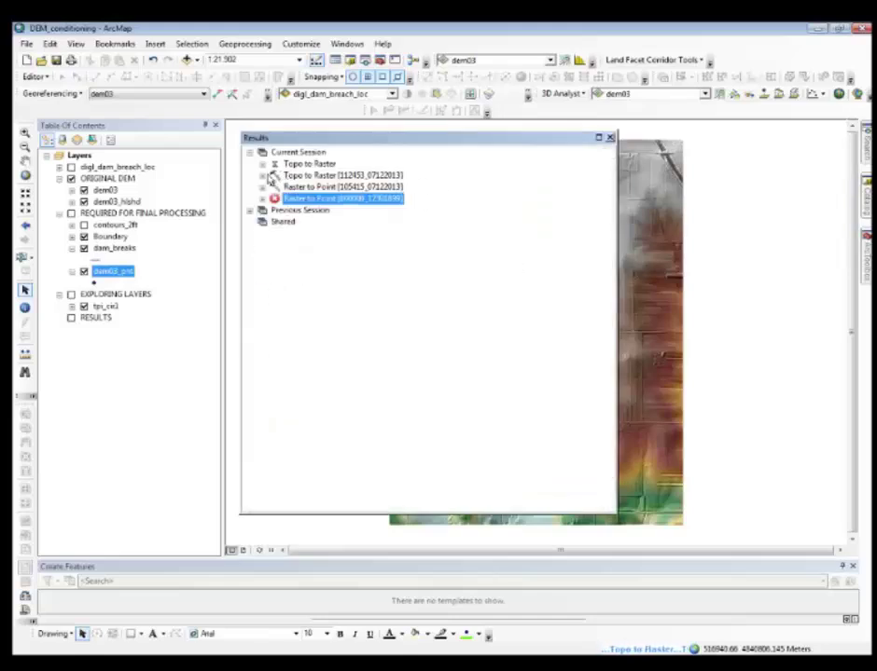
pyautogui.click(263, 164)
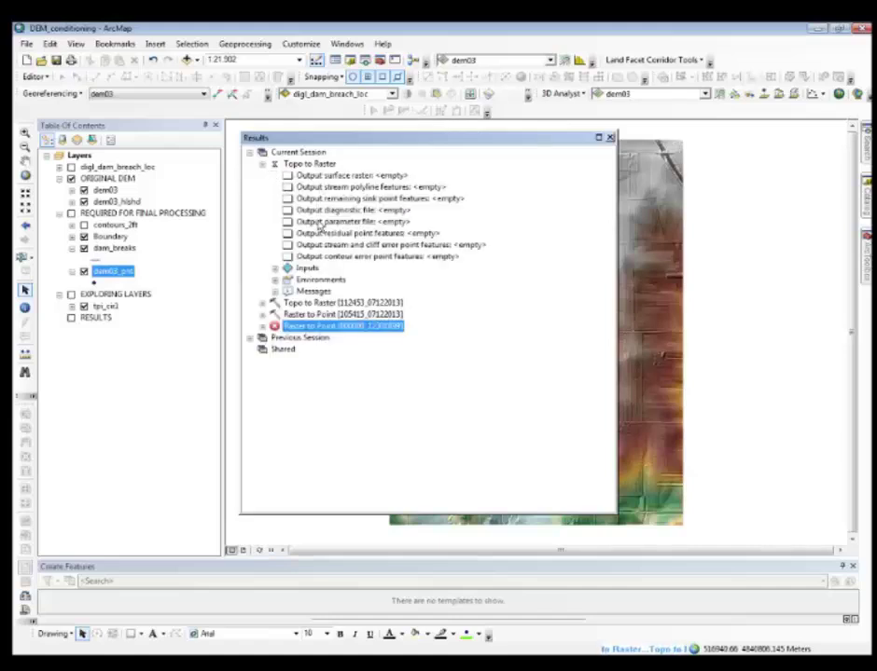
# Review the run's input parameters and environment settings, then collapse both.
pyautogui.click(276, 269)
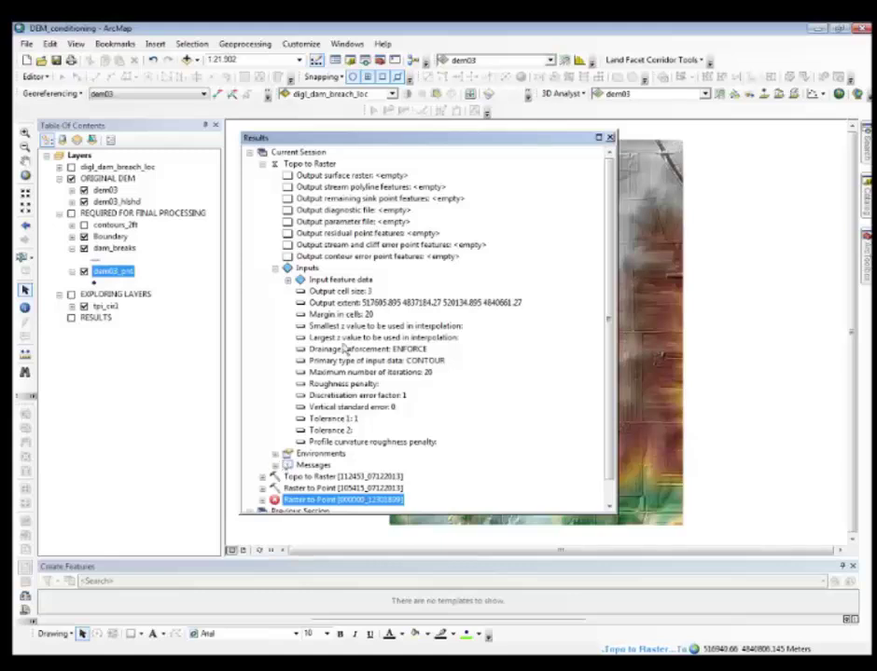
pyautogui.doubleClick(308, 453)
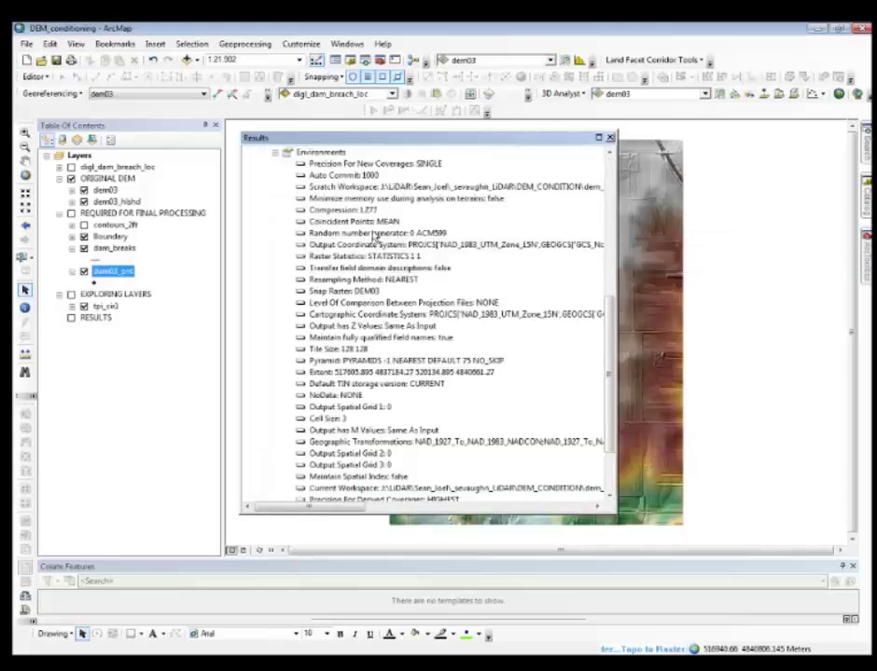
pyautogui.scroll(-3, 284, 162)
pyautogui.click(277, 153)
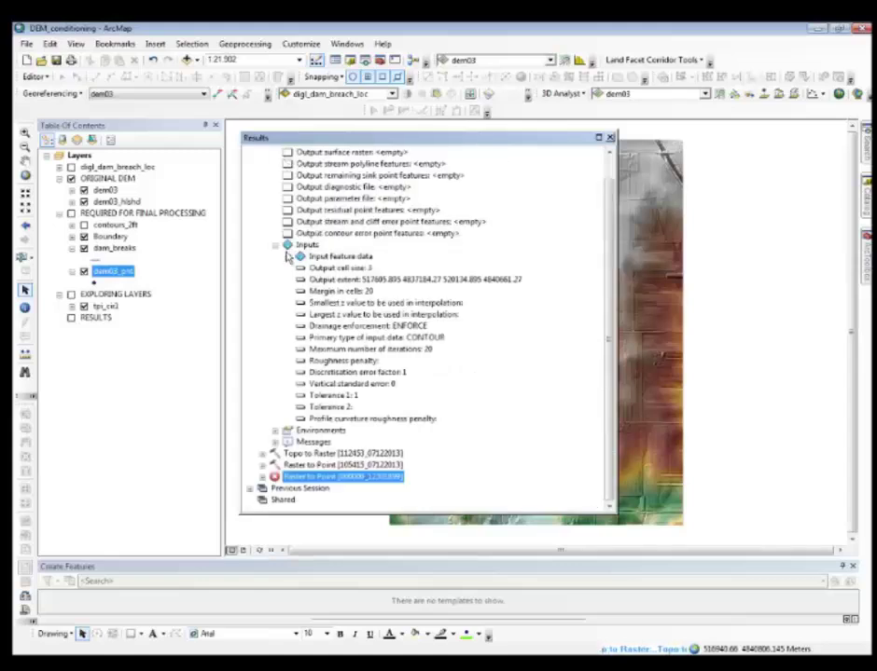
pyautogui.scroll(1, 611, 279)
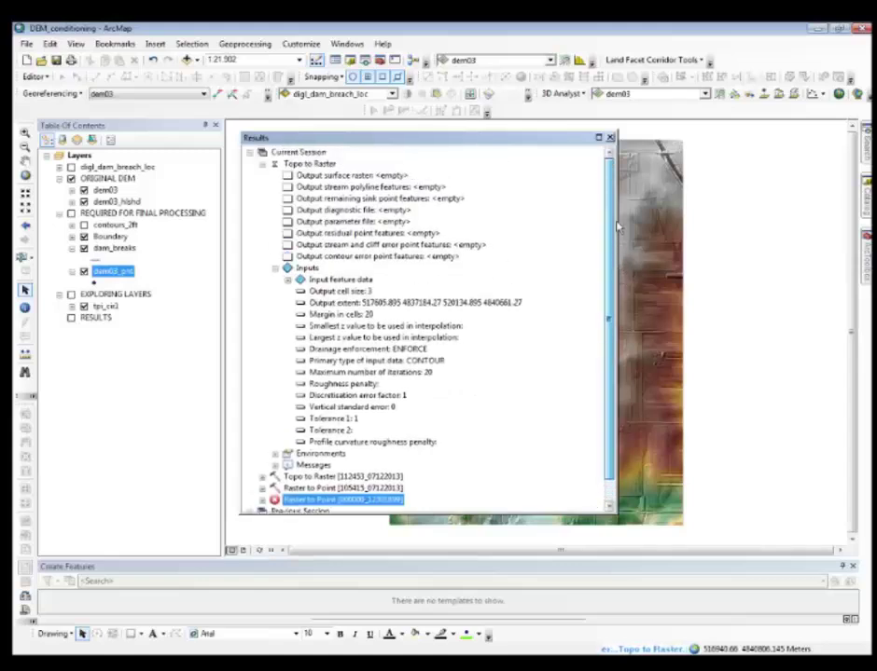
pyautogui.click(276, 269)
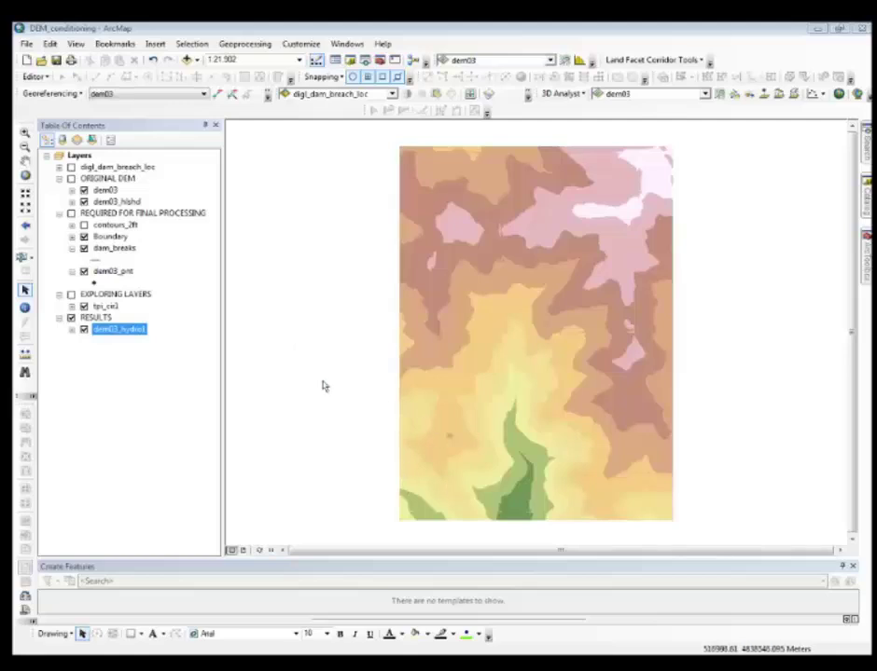
# Symbolize dem03_hydro1 as Stretched with the green-yellow-red-brown-white elevation ramp and n of 2.
pyautogui.rightClick(117, 343)
pyautogui.click(170, 521)
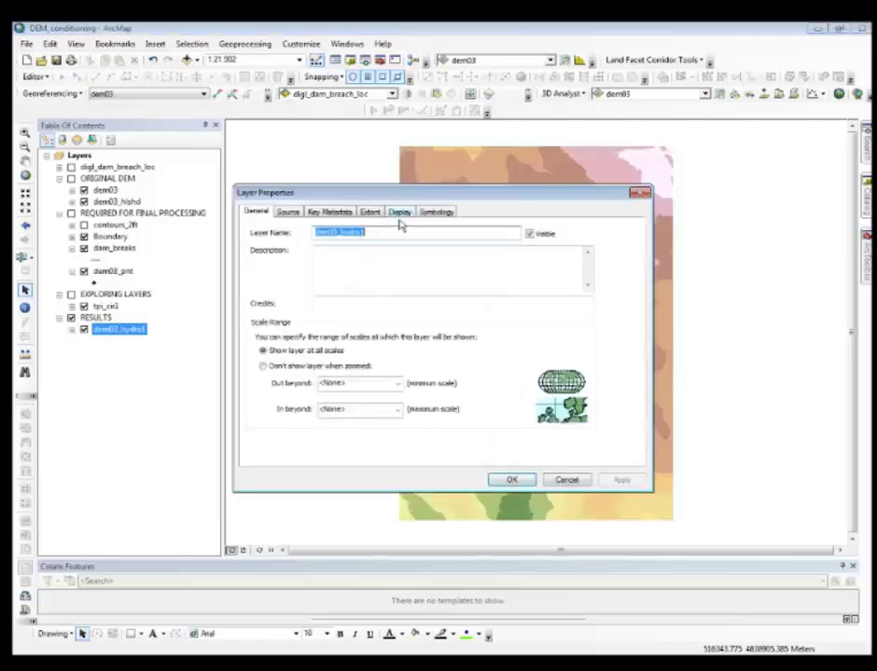
pyautogui.click(400, 212)
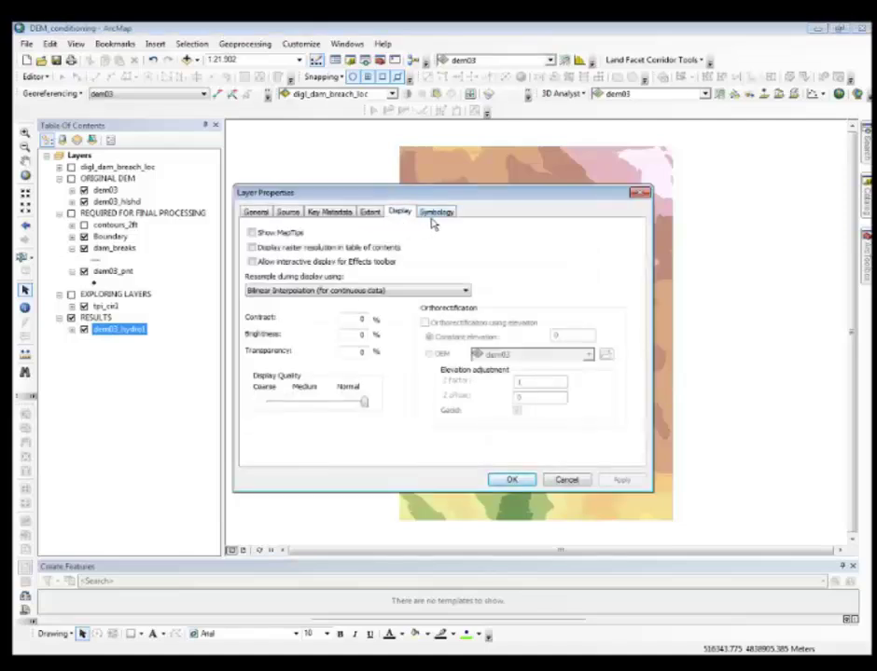
pyautogui.click(434, 213)
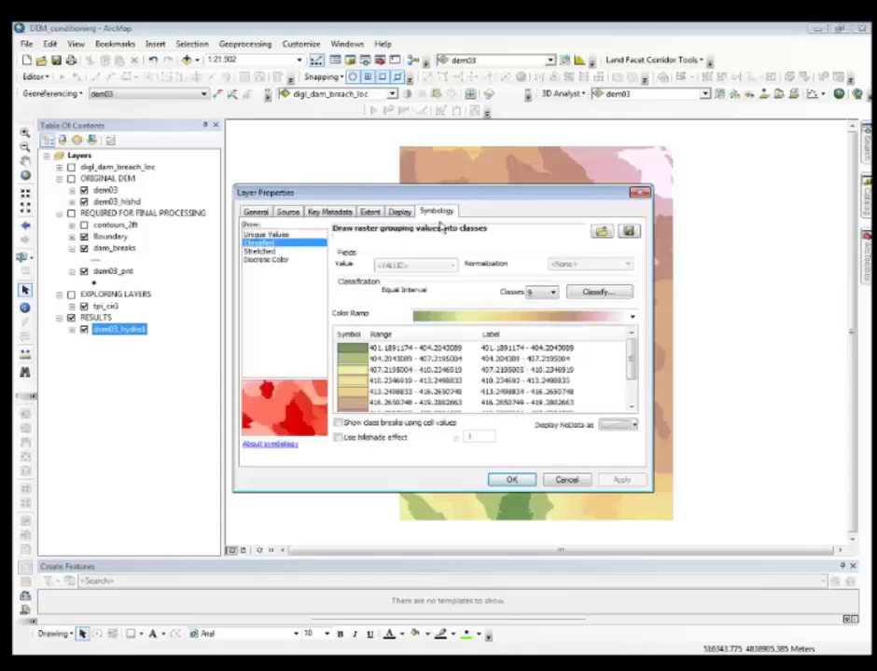
pyautogui.click(271, 252)
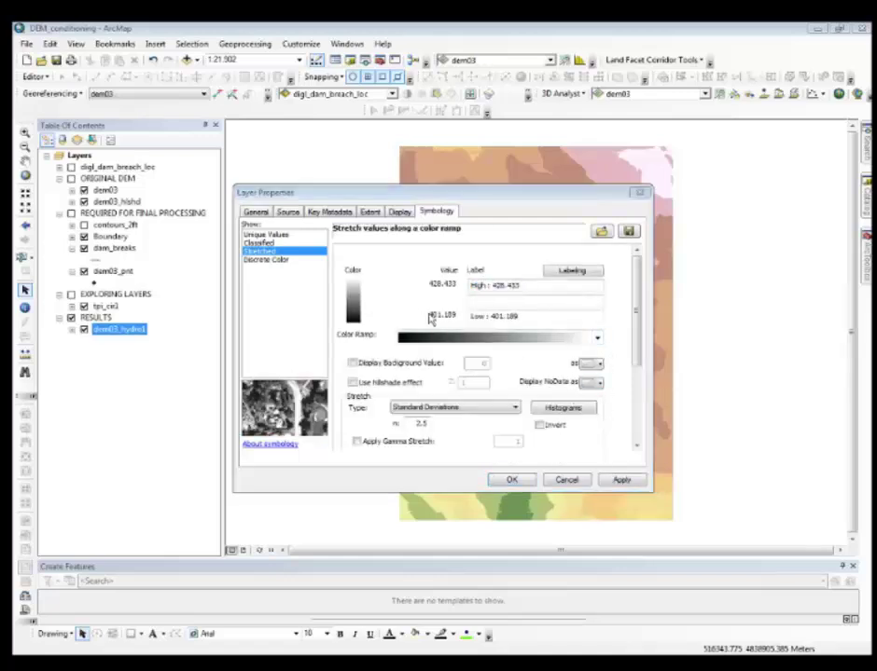
pyautogui.click(597, 338)
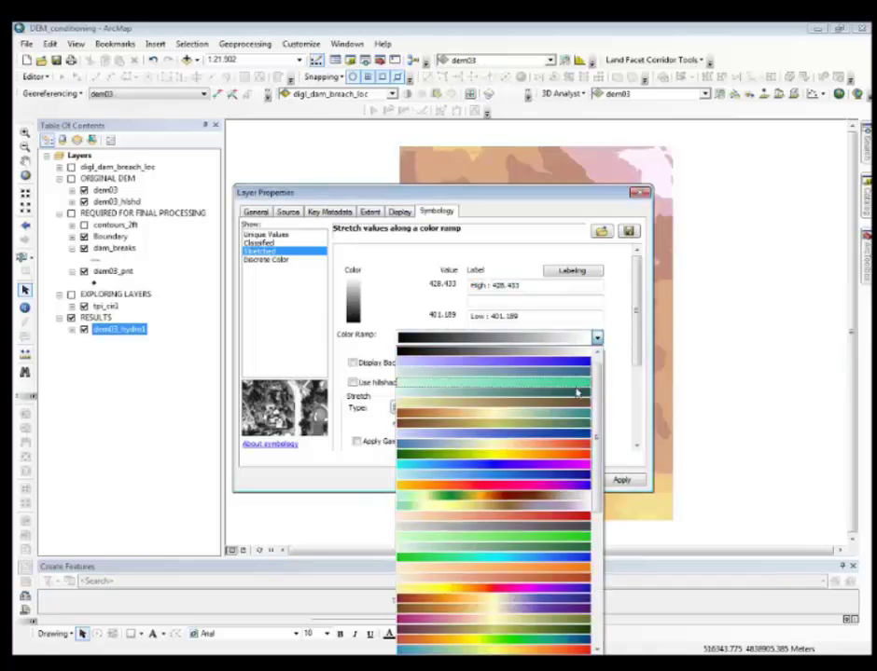
pyautogui.click(573, 501)
pyautogui.doubleClick(422, 424)
pyautogui.write('2')
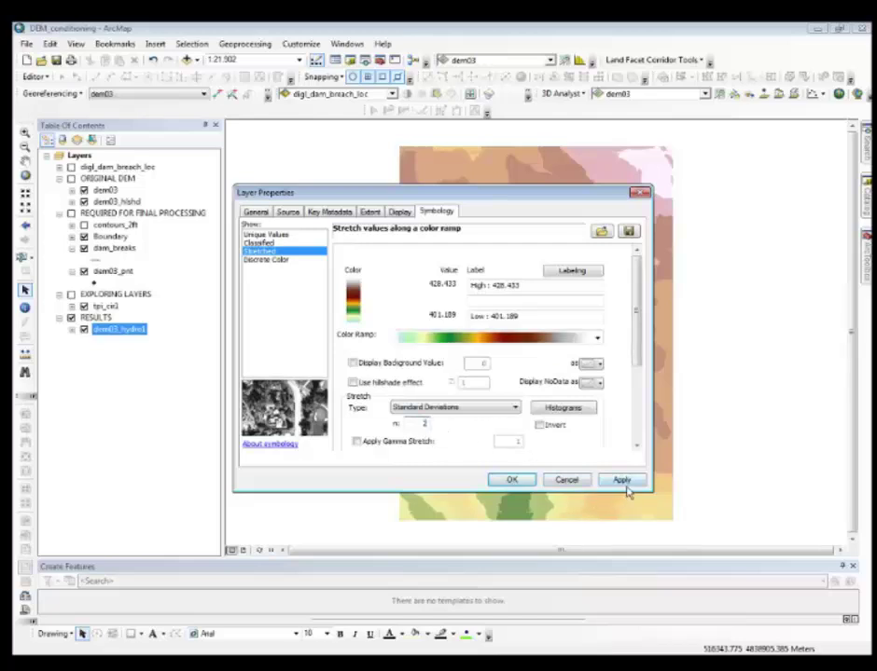
pyautogui.click(624, 481)
pyautogui.click(512, 480)
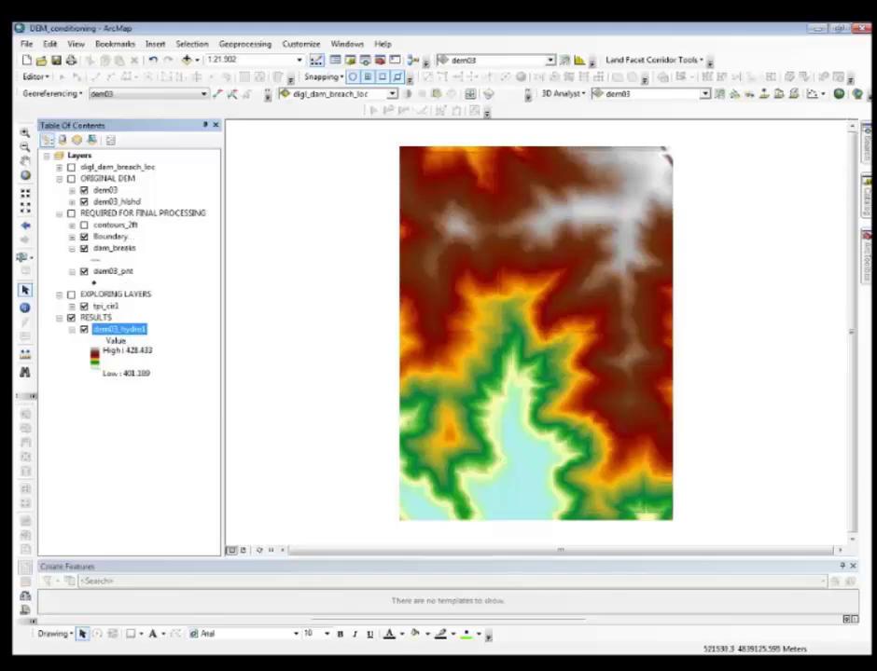
# Open the Hillshade tool from the Spatial Analyst Surface toolset.
pyautogui.moveTo(868, 257)
pyautogui.scroll(-5, 856, 373)
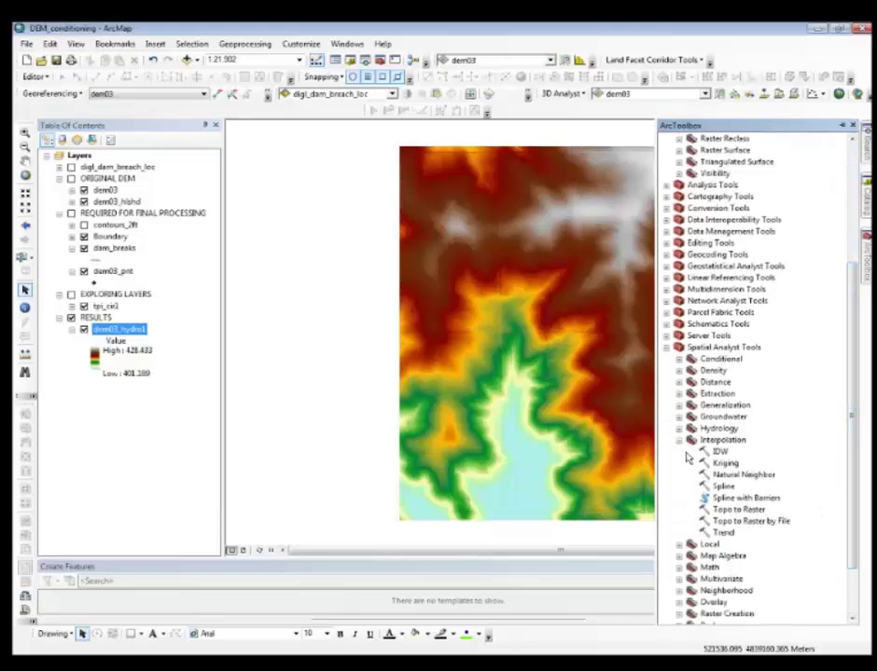
pyautogui.click(679, 439)
pyautogui.click(713, 578)
pyautogui.doubleClick(713, 578)
pyautogui.click(730, 579)
pyautogui.doubleClick(732, 581)
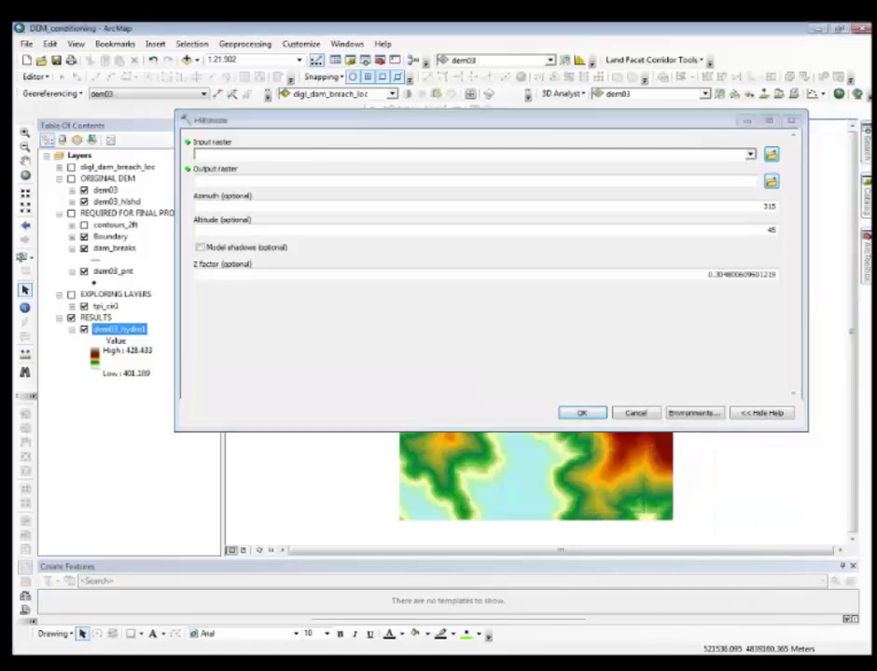
# Compute hydro01_hlshd from dem03_hydro1 with a Z factor of 1.
pyautogui.moveTo(118, 329); pyautogui.dragTo(349, 155)
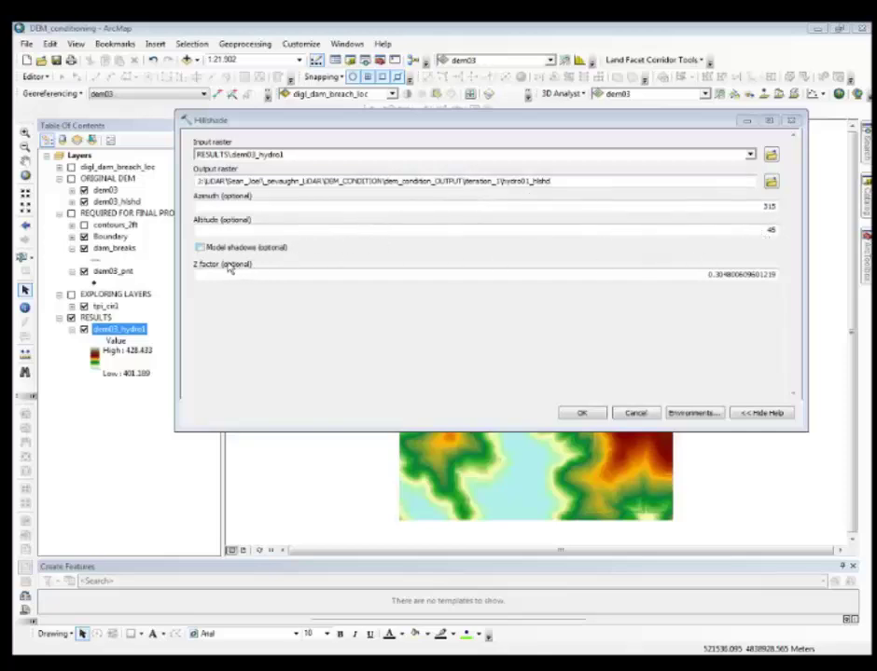
pyautogui.moveTo(710, 283); pyautogui.dragTo(799, 290)
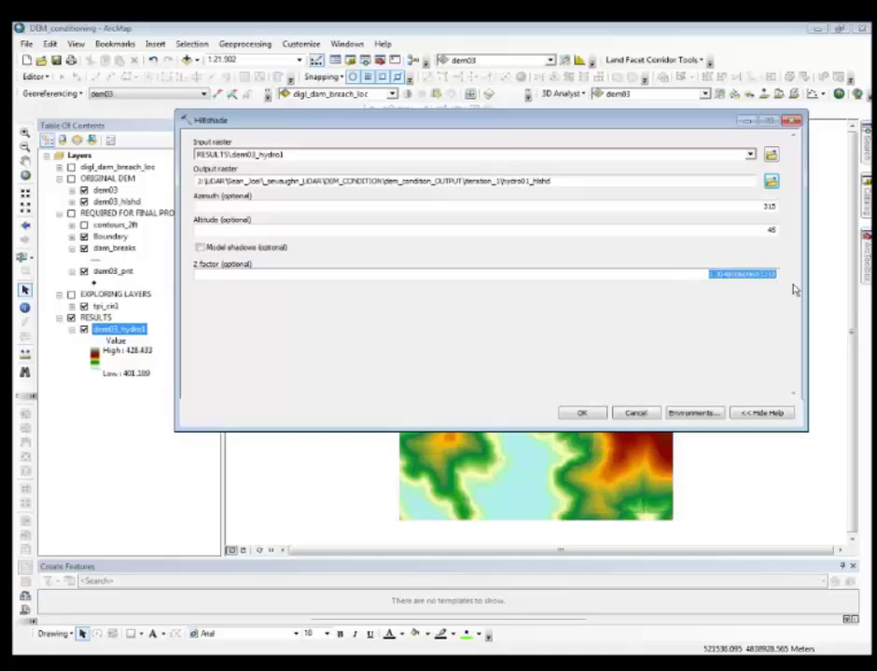
pyautogui.write('1')
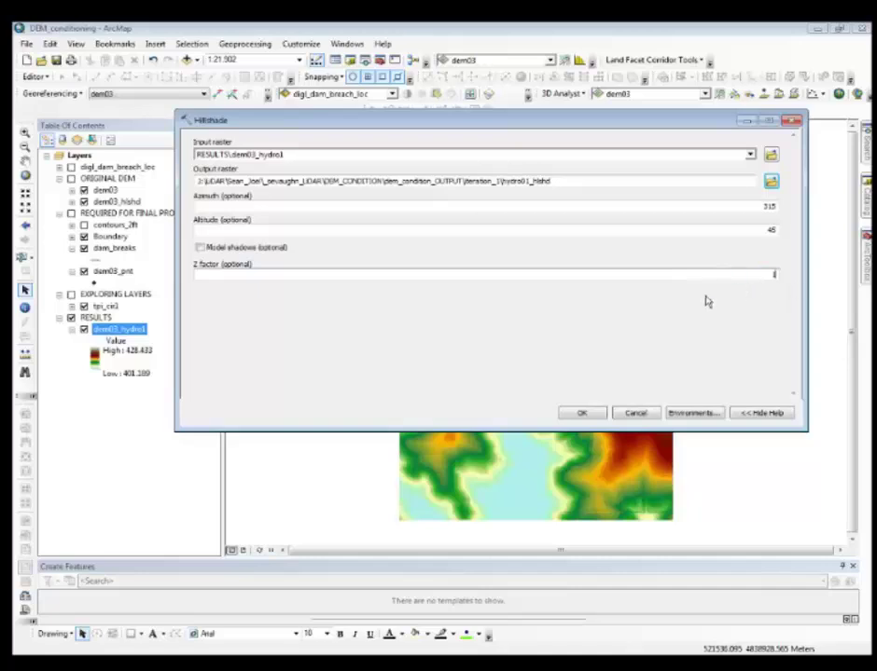
pyautogui.click(591, 417)
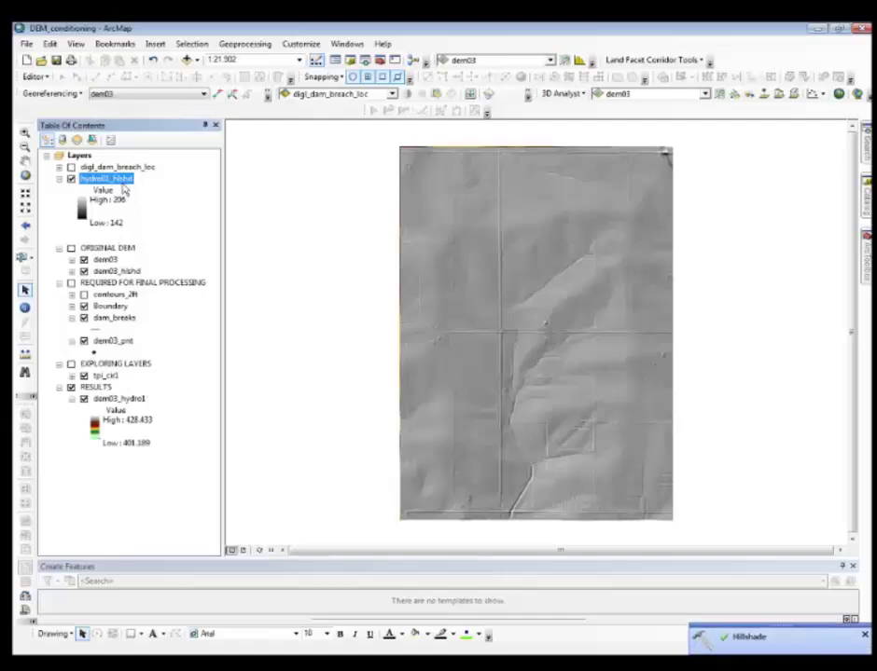
# Move hydro01_hlshd beneath dem03_hydro1 in RESULTS and open dem03_hydro1's layer properties.
pyautogui.moveTo(126, 192); pyautogui.dragTo(119, 331)
pyautogui.rightClick(120, 332)
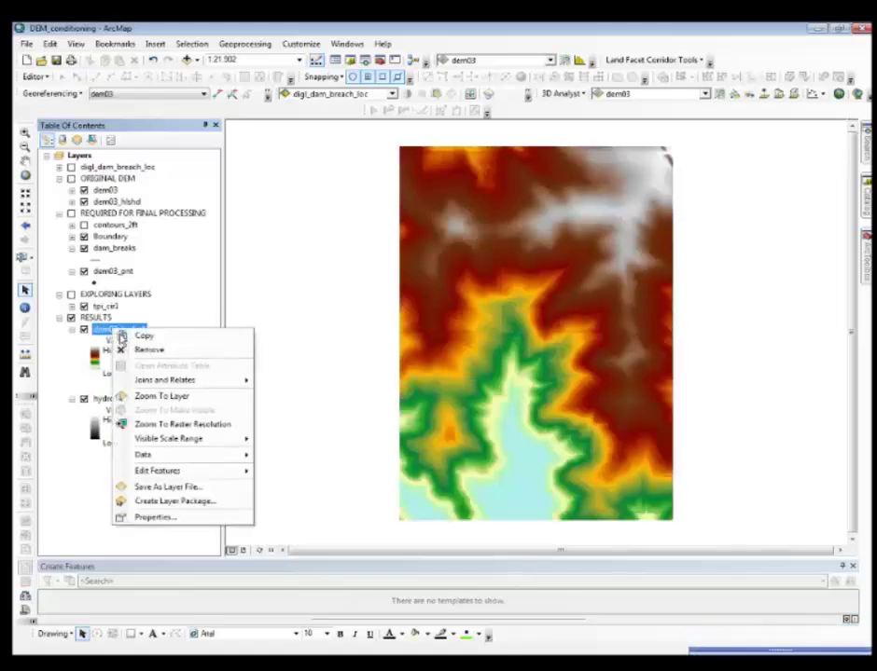
pyautogui.click(182, 522)
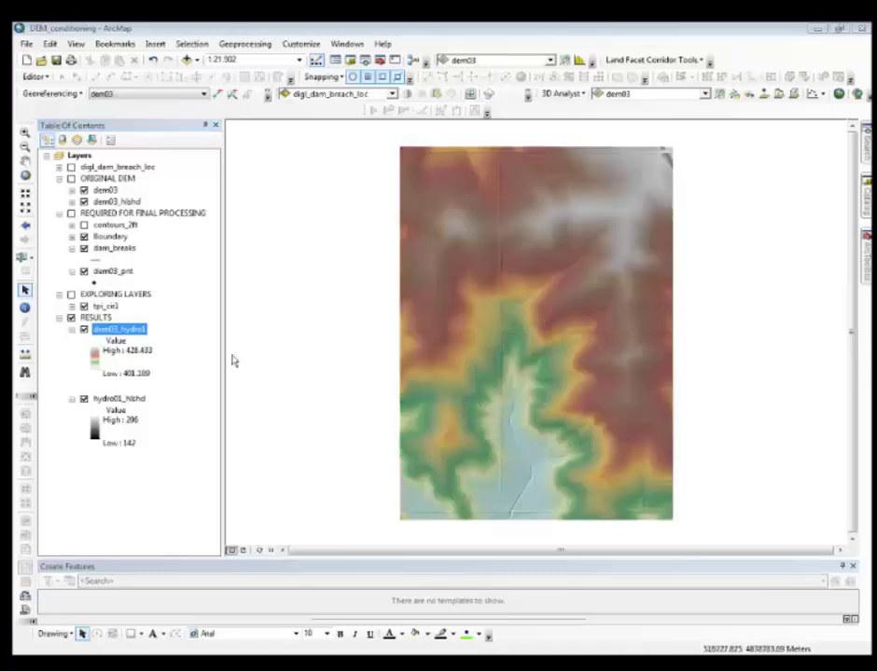
# Zoom to the road culvert and compare the new hillshade against the original DEM layers.
pyautogui.click(25, 132)
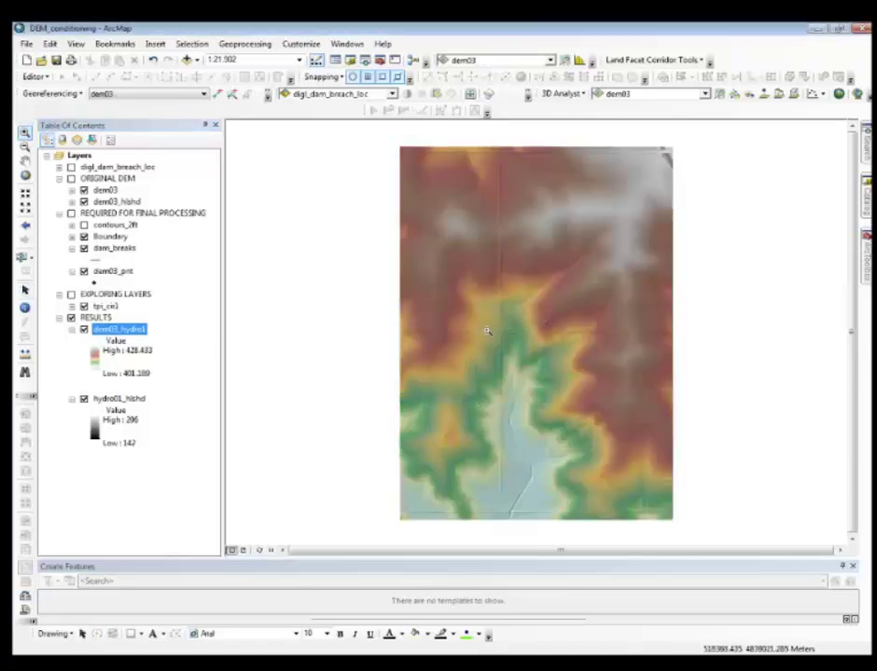
pyautogui.moveTo(502, 320); pyautogui.dragTo(554, 359)
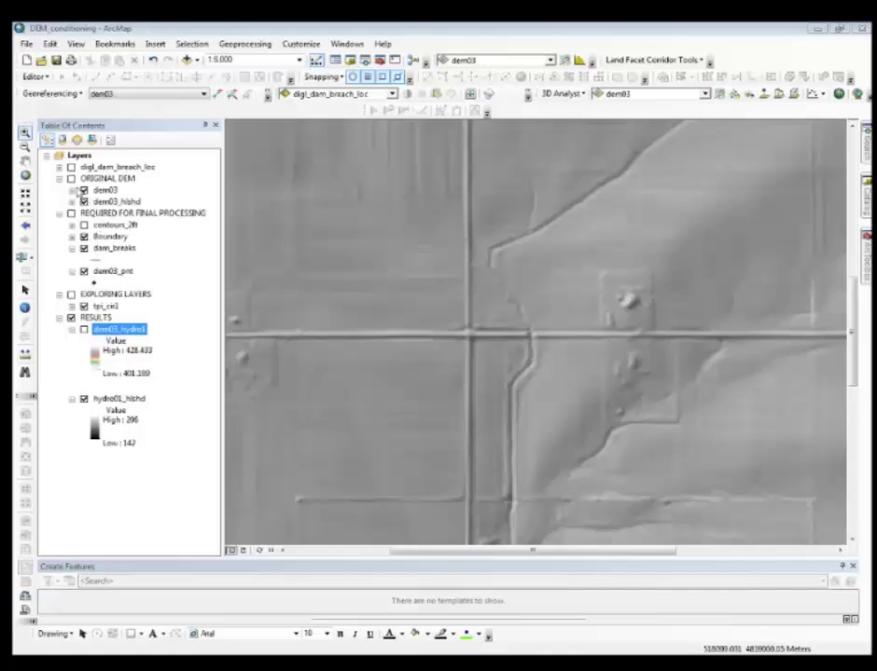
pyautogui.click(83, 189)
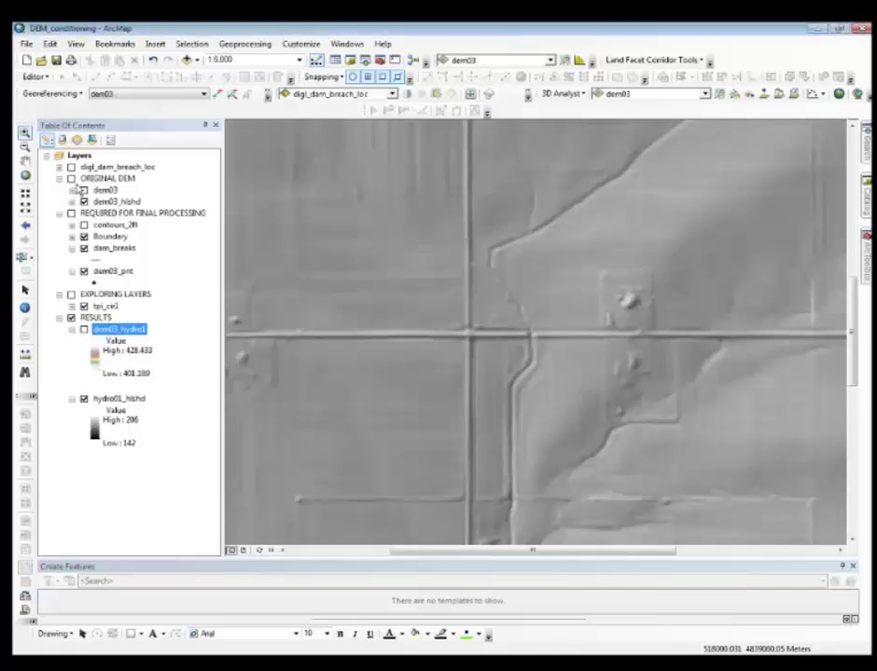
pyautogui.click(71, 178)
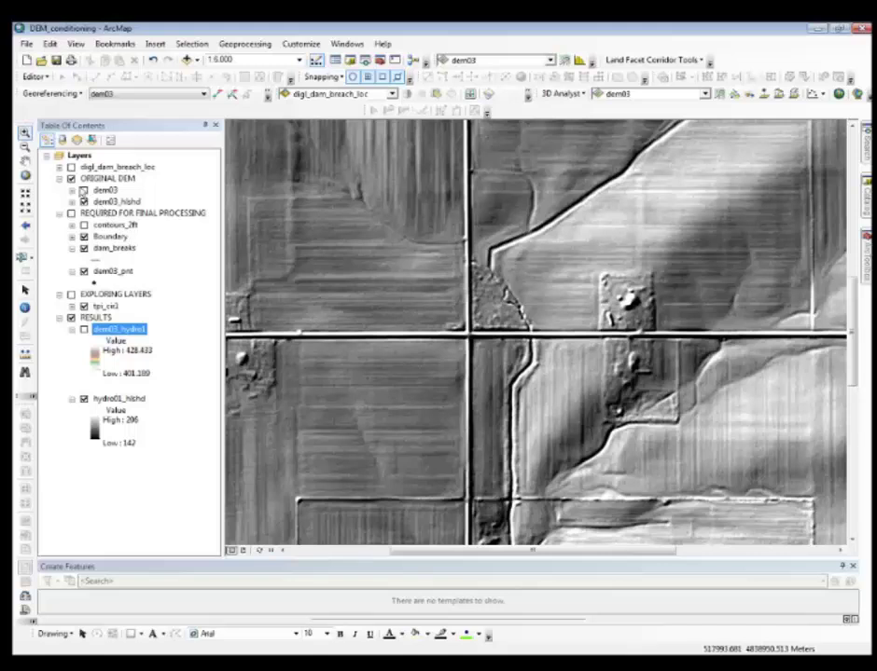
pyautogui.click(83, 189)
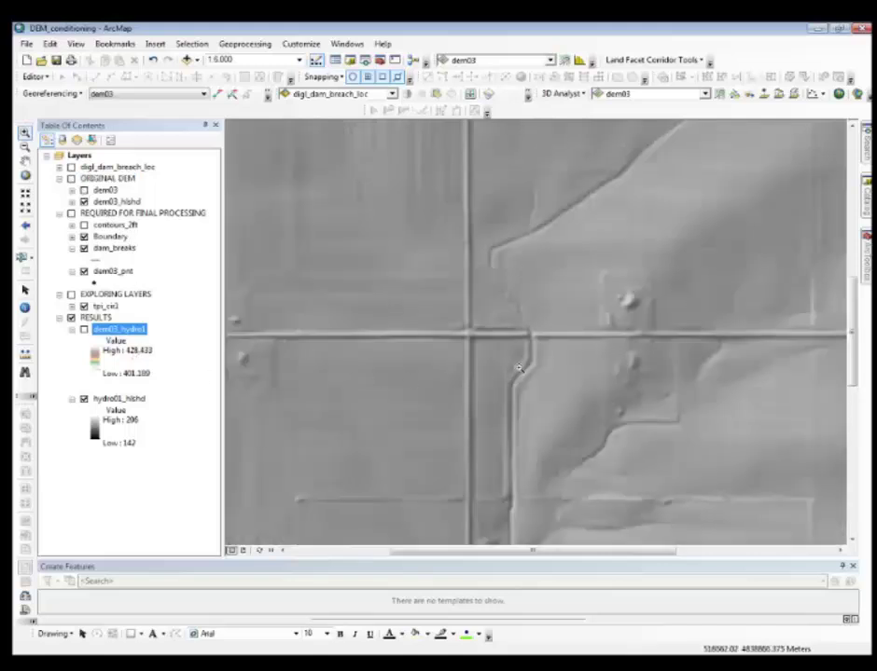